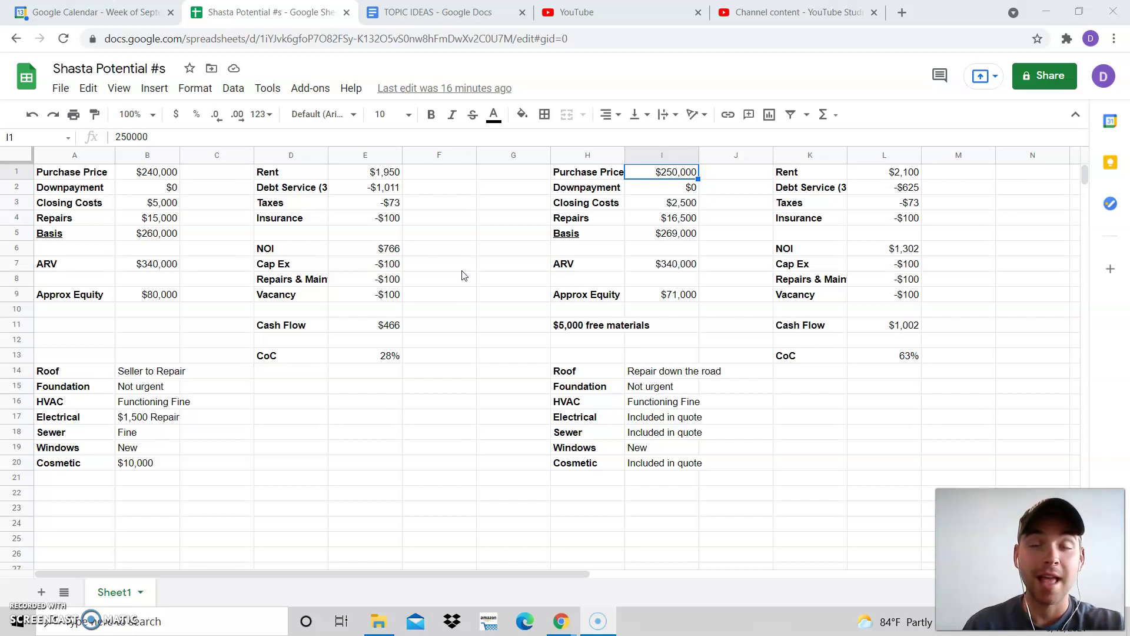
Step: Compare the purchase prices in B1 and I1, and review the second analysis's free materials note, downpayment and closing costs
click(169, 175)
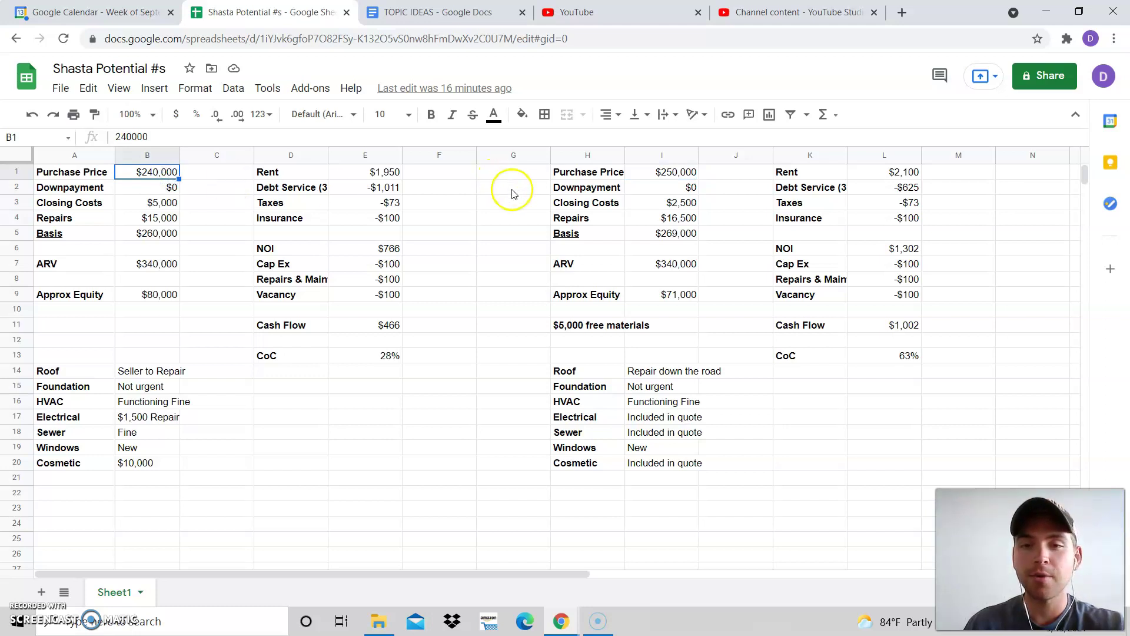
click(670, 176)
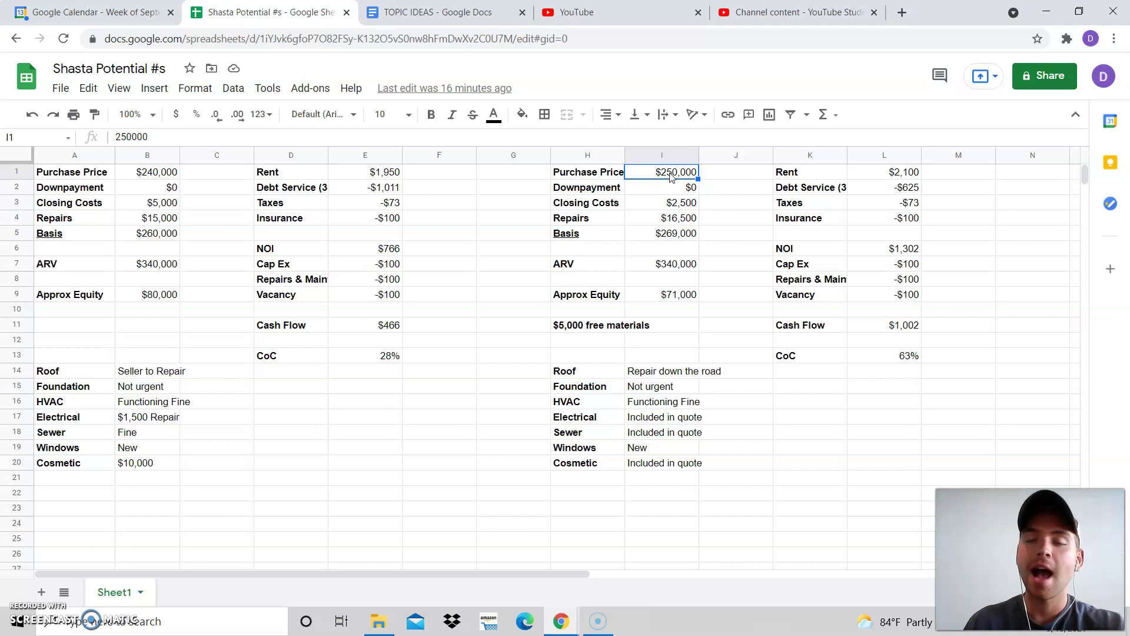
click(596, 327)
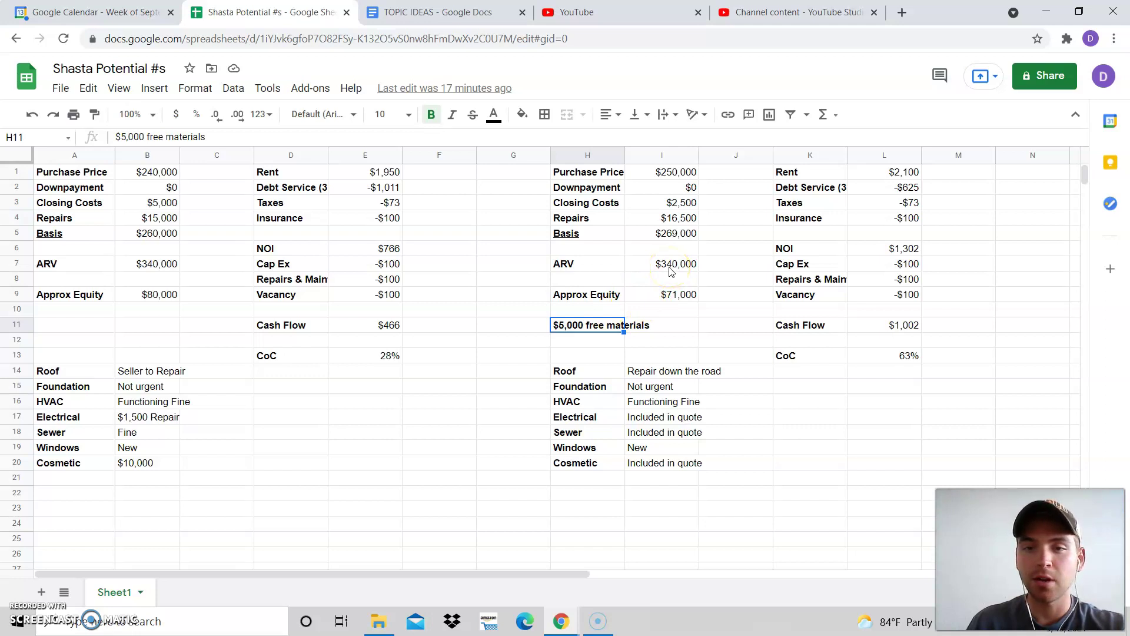
click(678, 188)
click(669, 207)
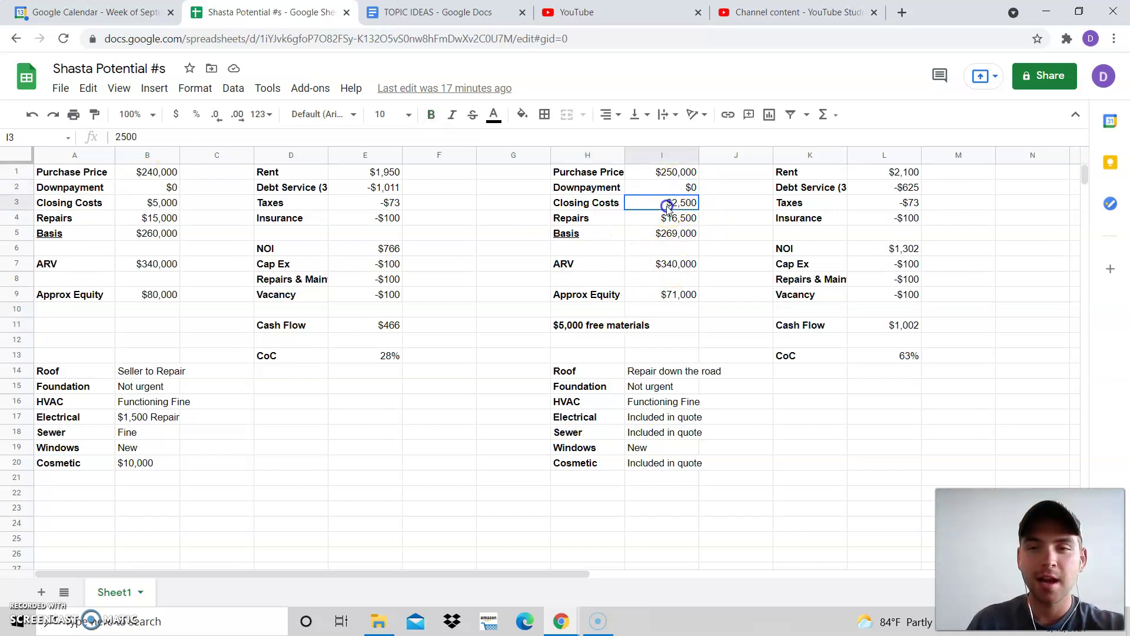
Step: Compare the repair costs of the two deal analyses in cells I4 and B4
click(694, 220)
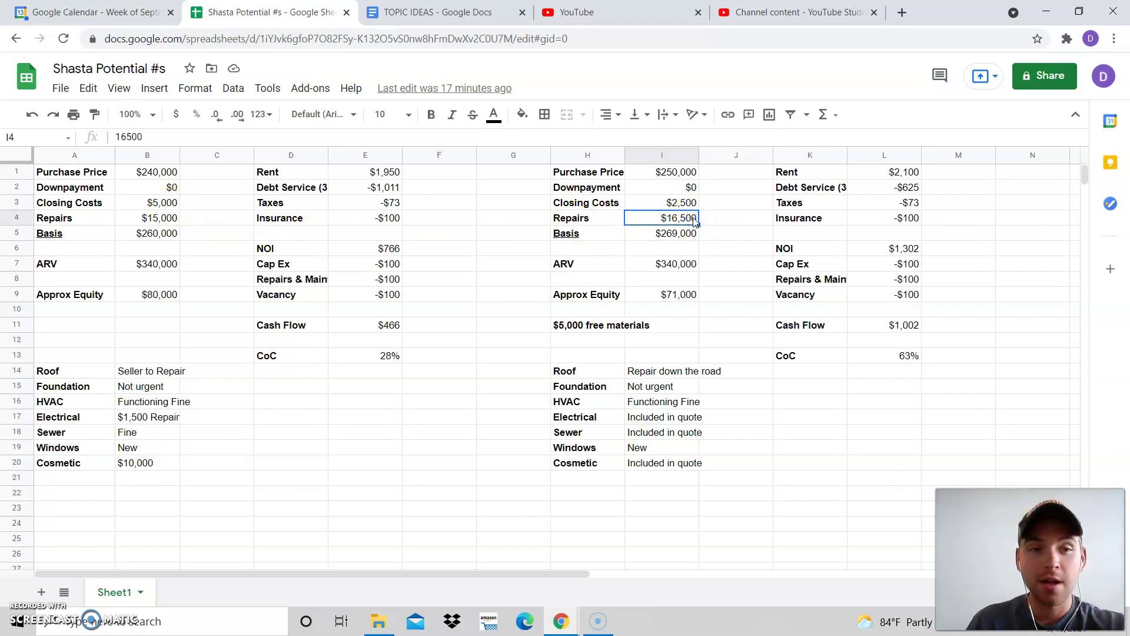
click(690, 222)
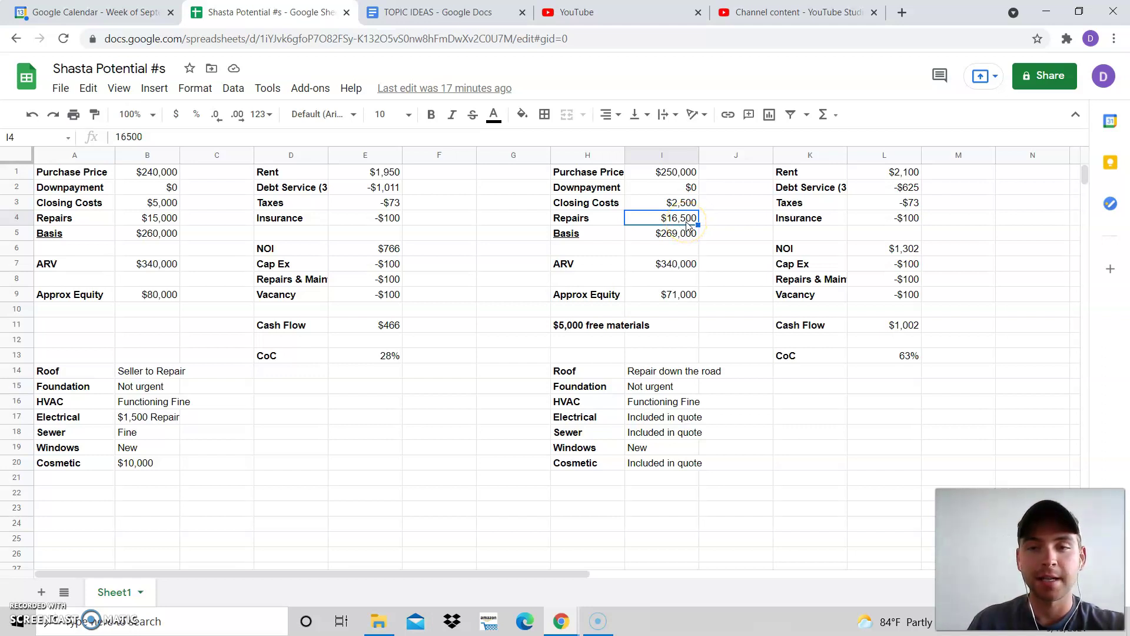
click(163, 223)
click(165, 221)
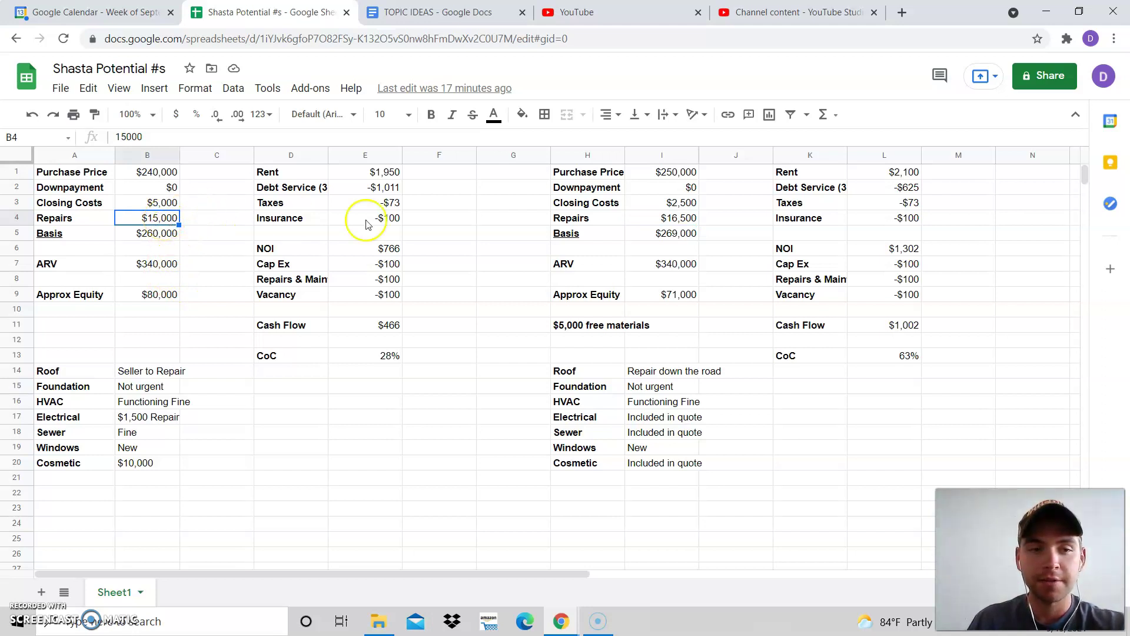
click(688, 221)
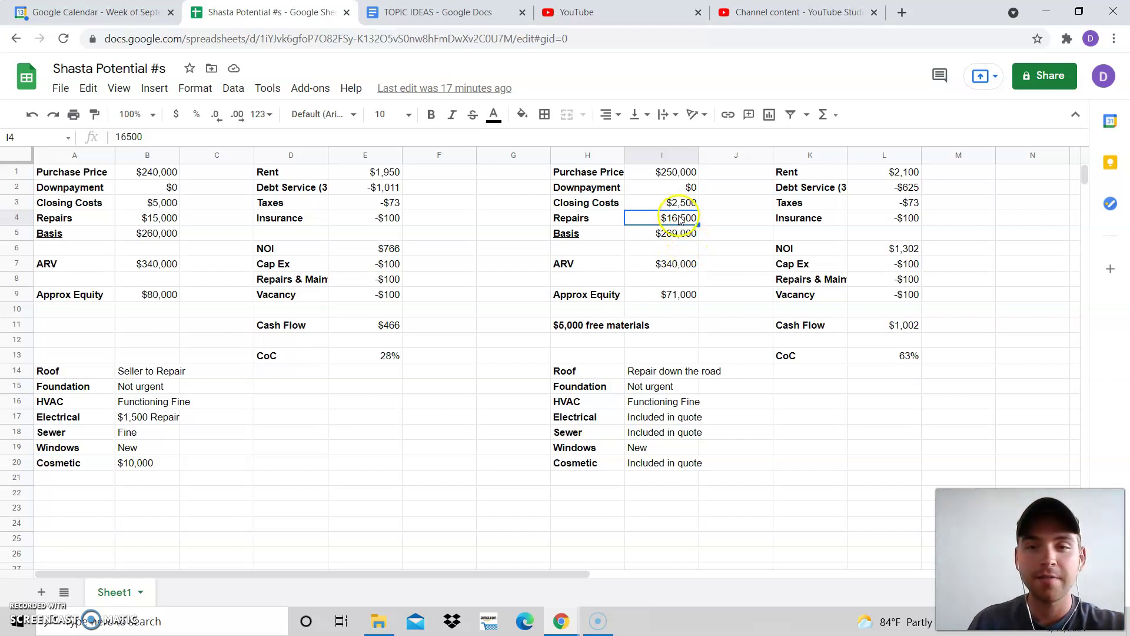
Step: Review the basis, ARV and approximate equity figures of the second deal analysis in column I
click(676, 232)
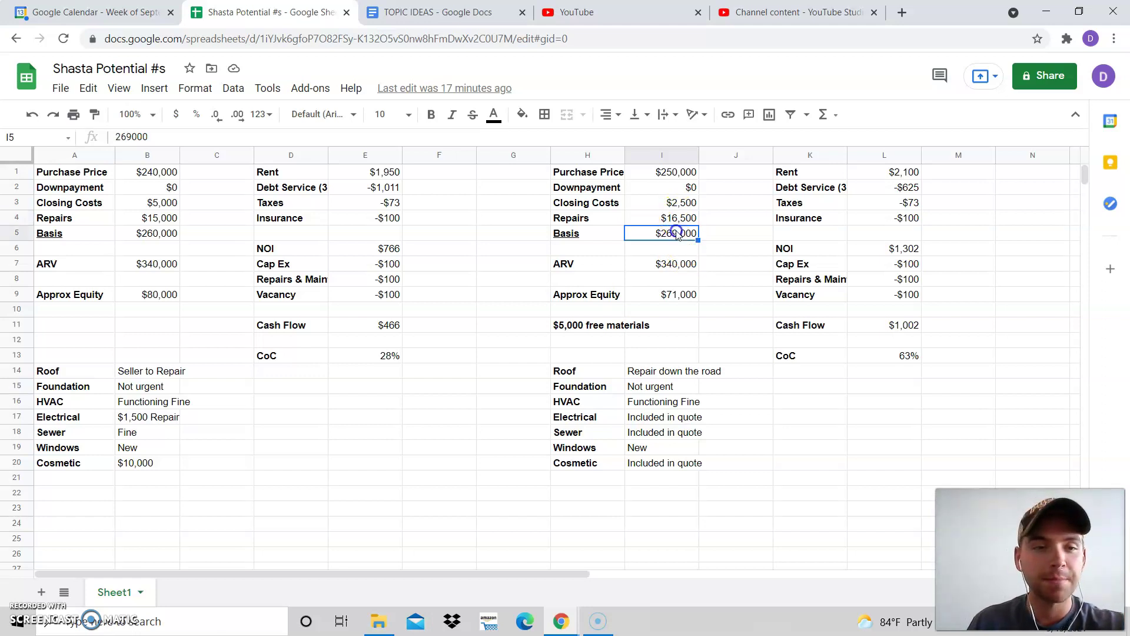
click(675, 264)
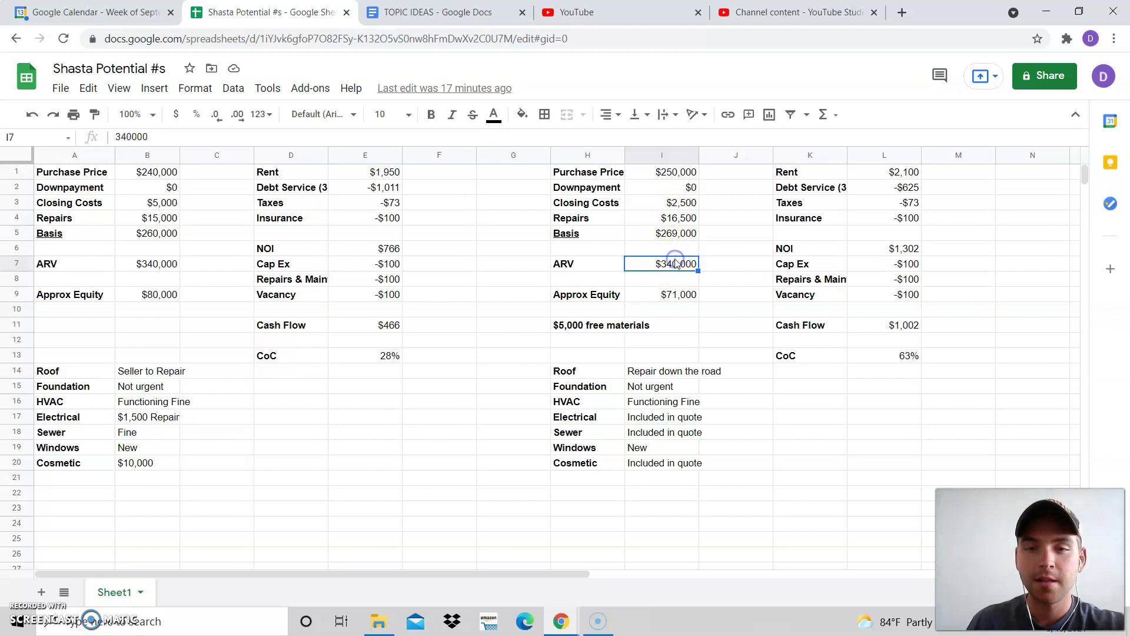
click(676, 294)
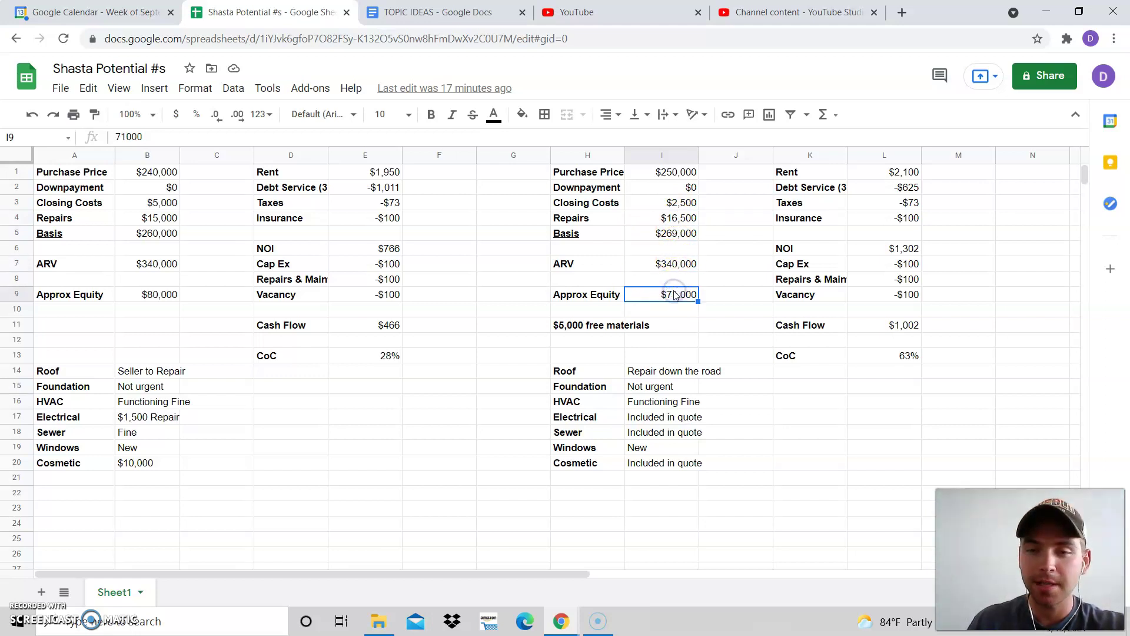
scroll(676, 326, down, 2)
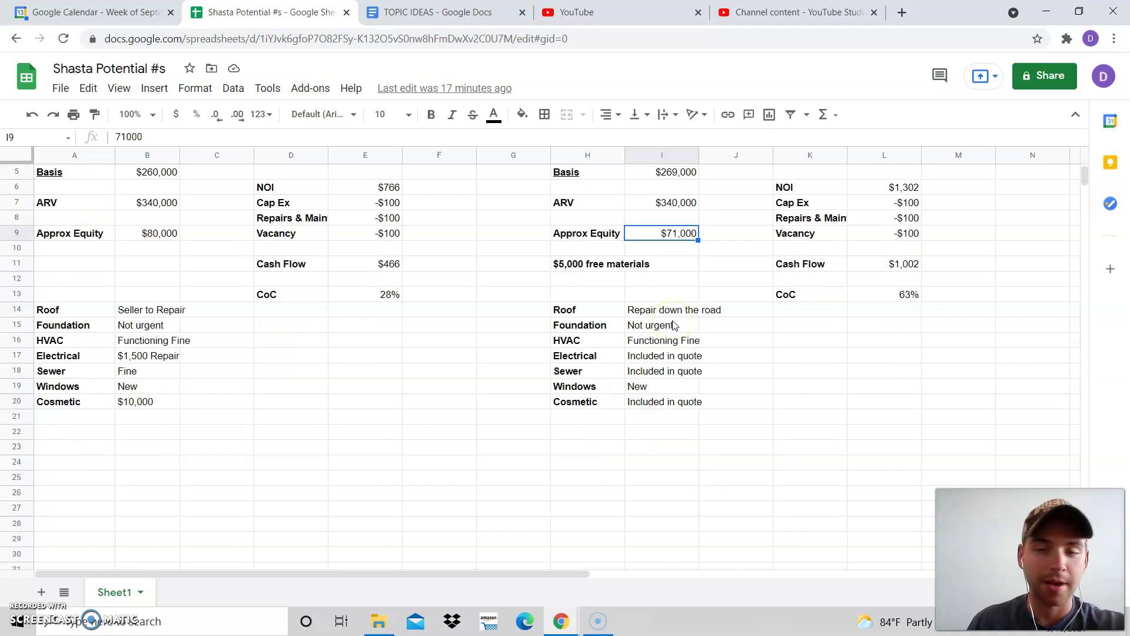
scroll(667, 306, up, 2)
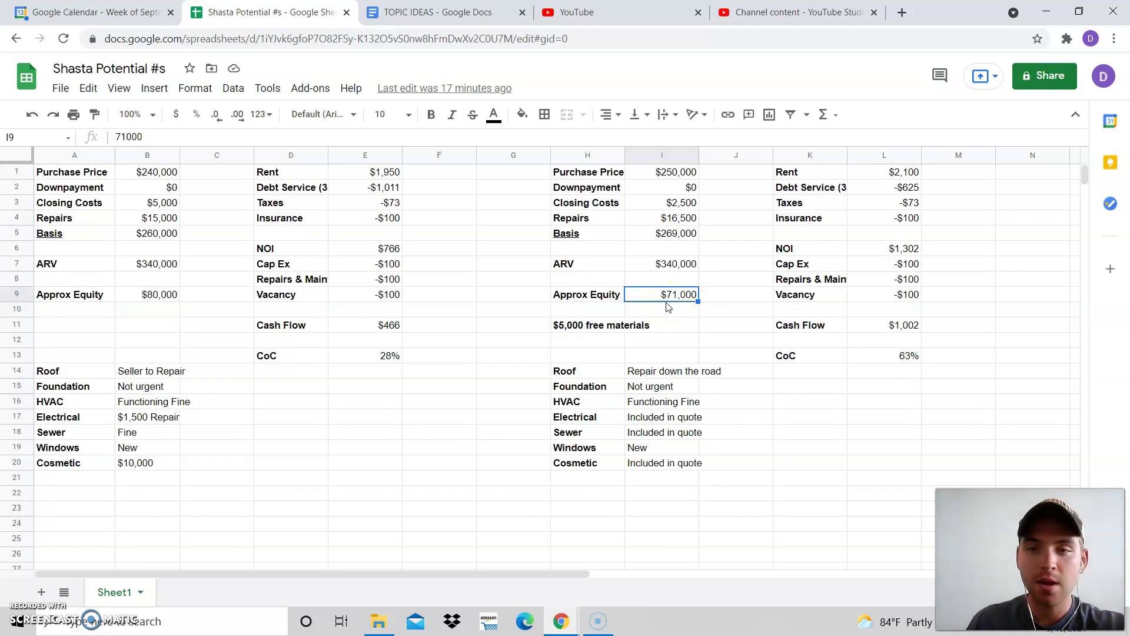
scroll(668, 306, down, 2)
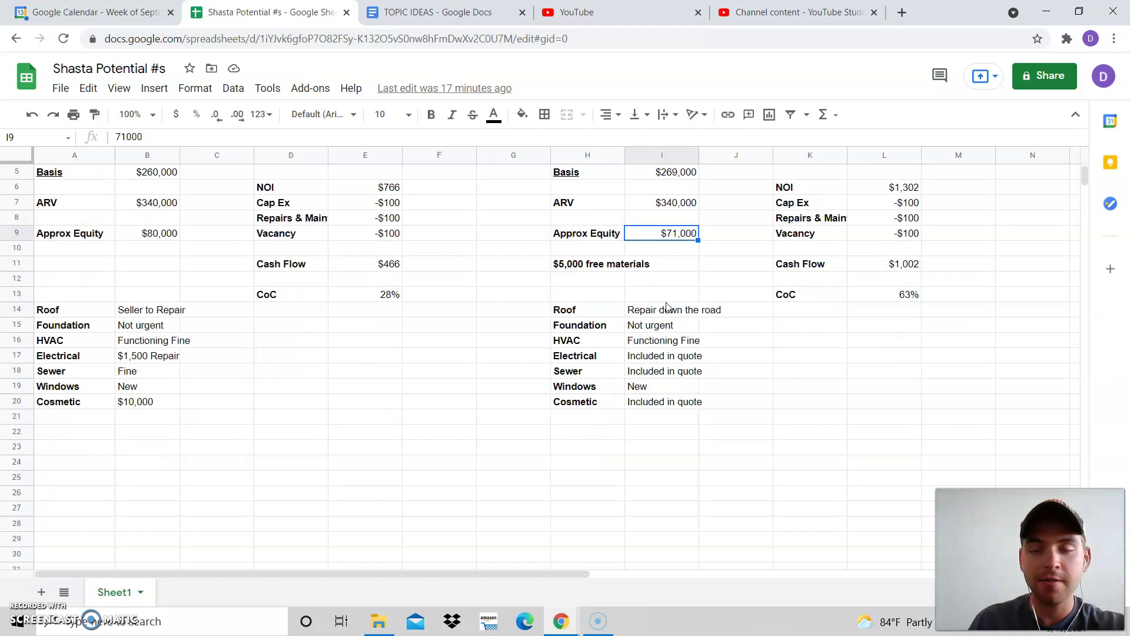
scroll(667, 306, up, 2)
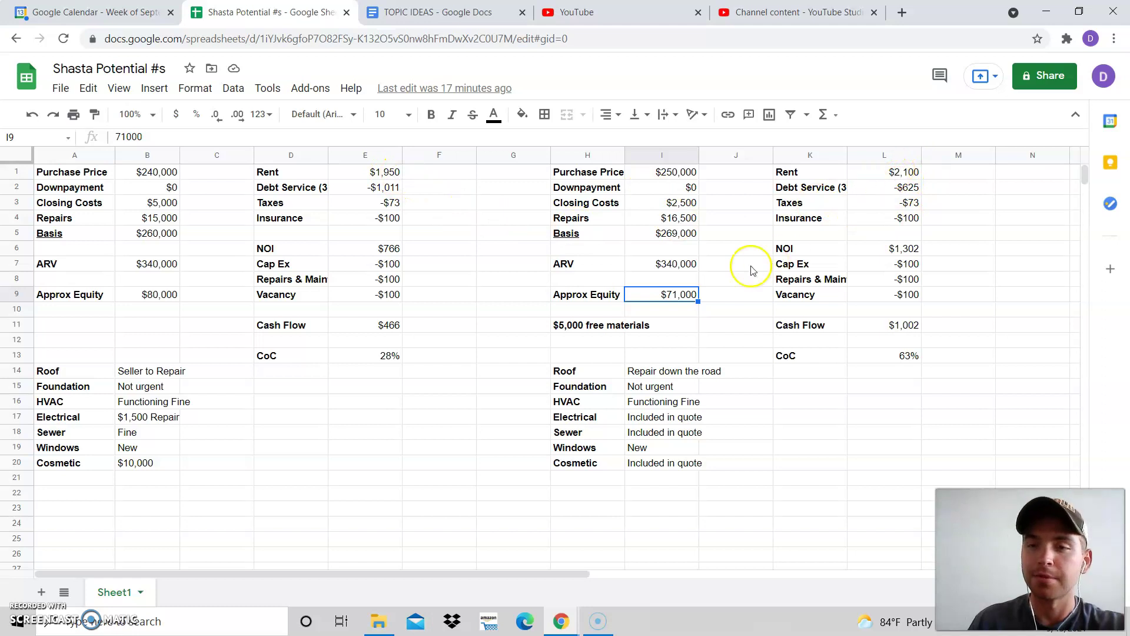
Step: Examine the roof entry and its repair note in row 14 of the second analysis
click(633, 372)
click(601, 373)
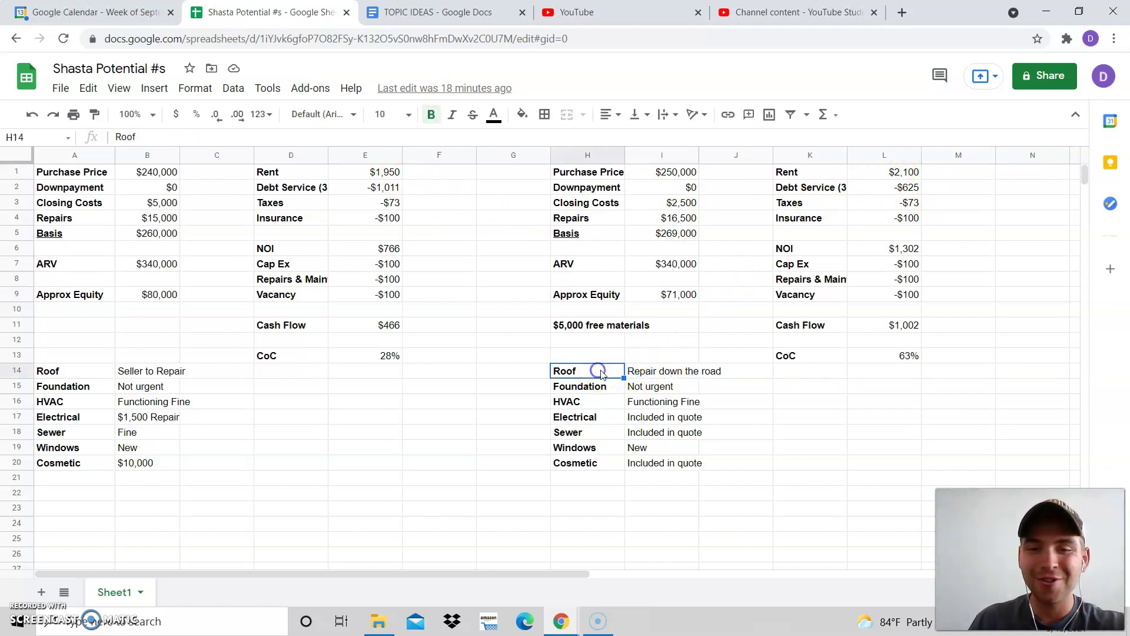
click(676, 374)
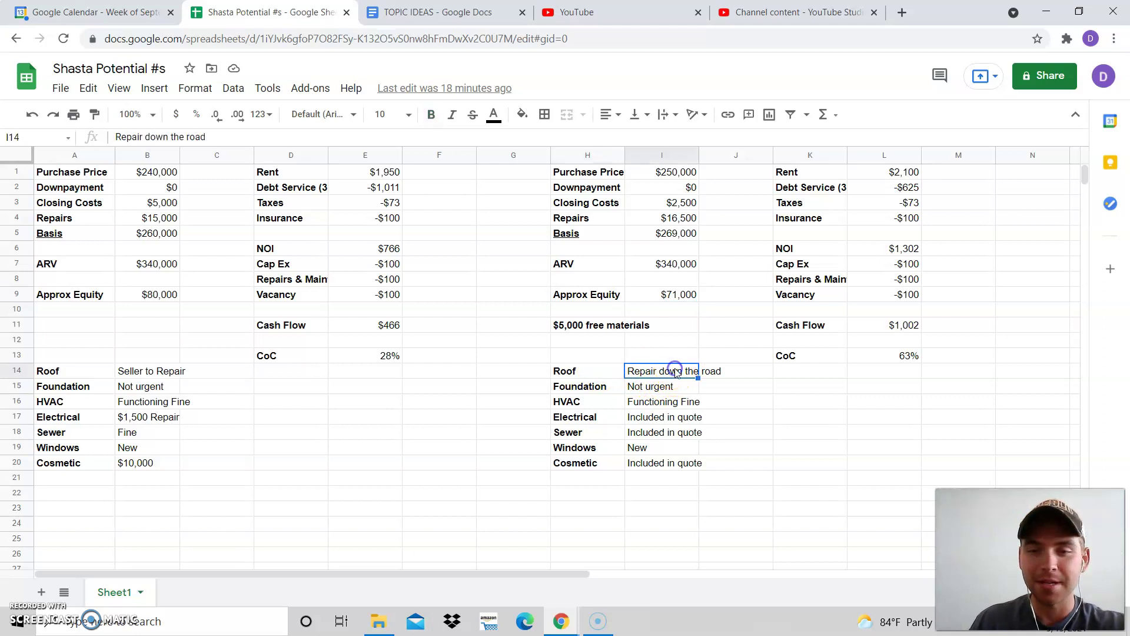
click(610, 371)
scroll(612, 374, down, 1)
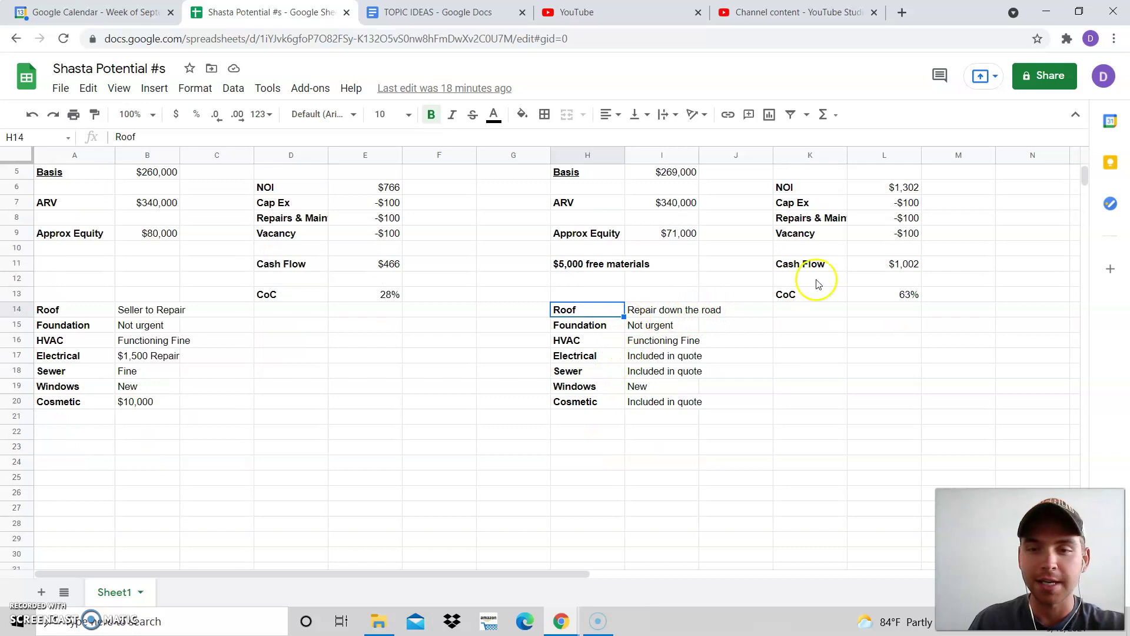
scroll(768, 319, up, 1)
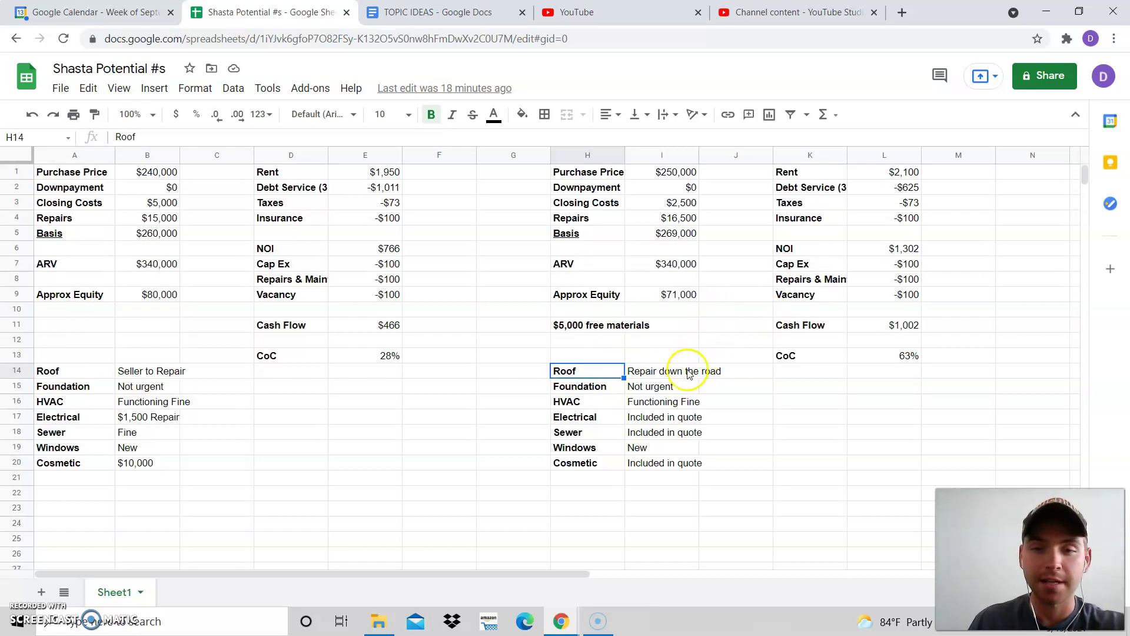
Step: Review the foundation, HVAC and electrical condition notes in rows 15 to 17 of the second analysis
click(580, 388)
click(638, 391)
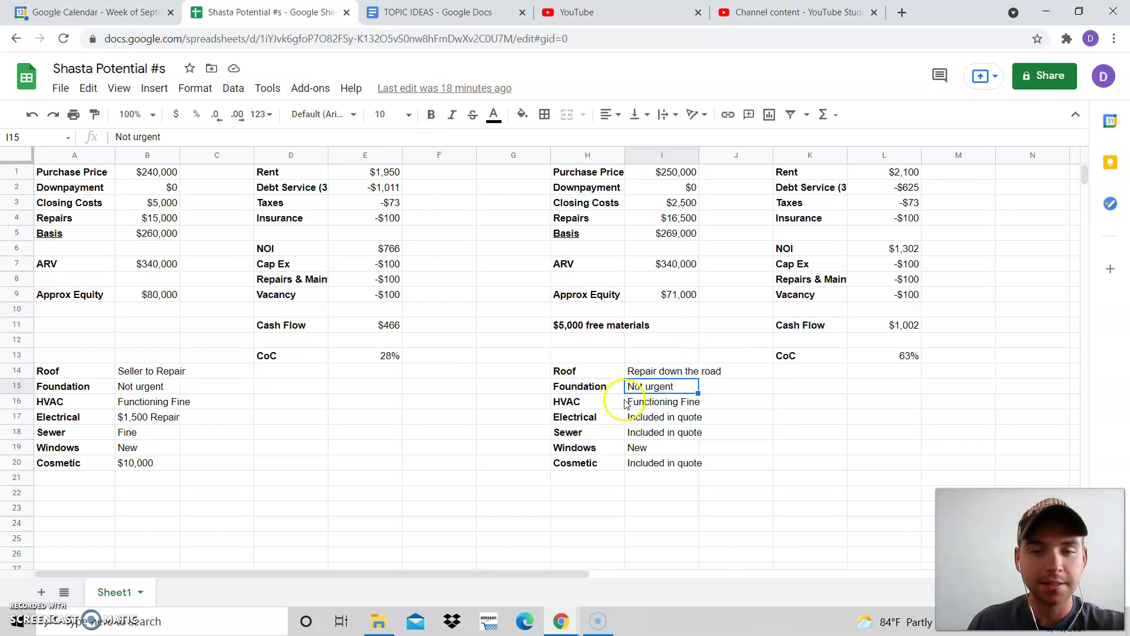
click(616, 402)
click(635, 407)
click(612, 420)
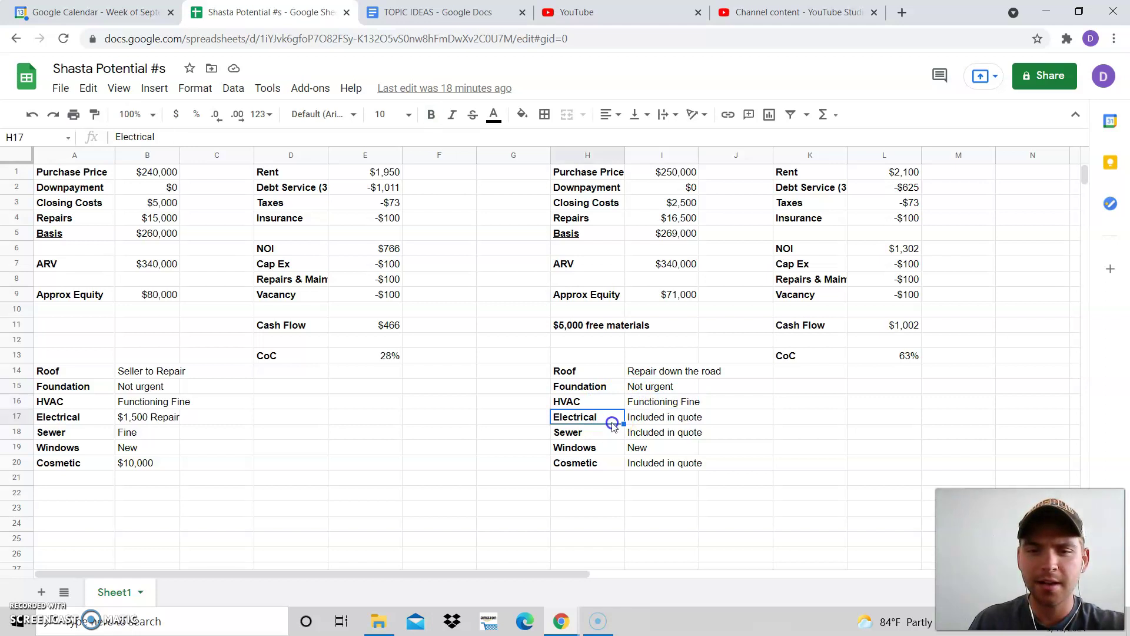
click(648, 419)
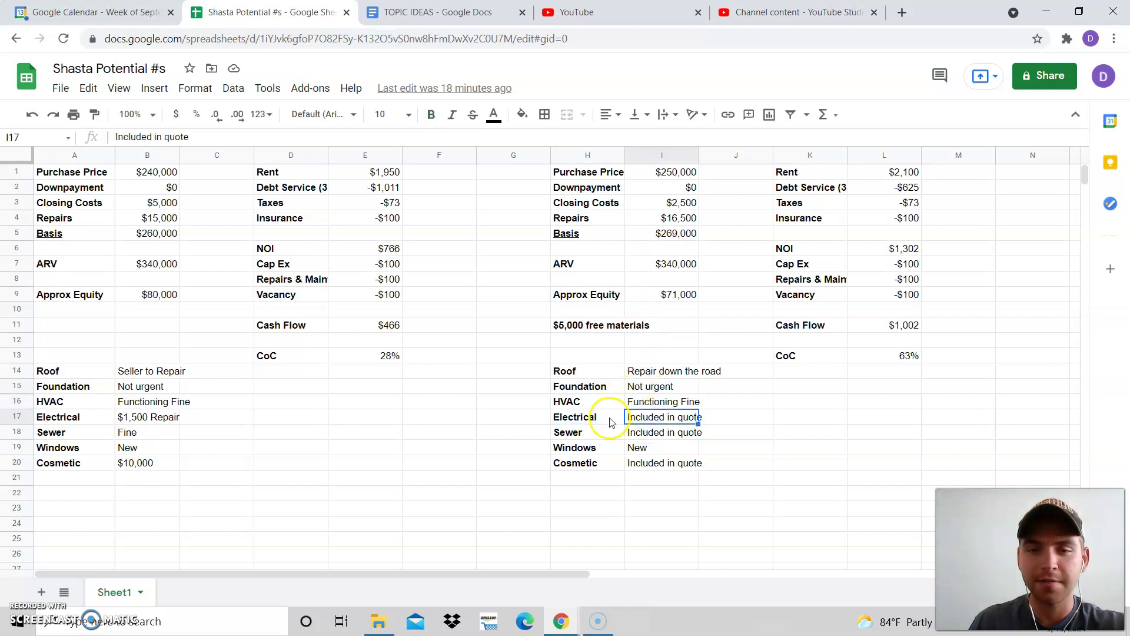
Step: Check the sewer entry and its note in row 18 against the repairs amount in I4
click(603, 431)
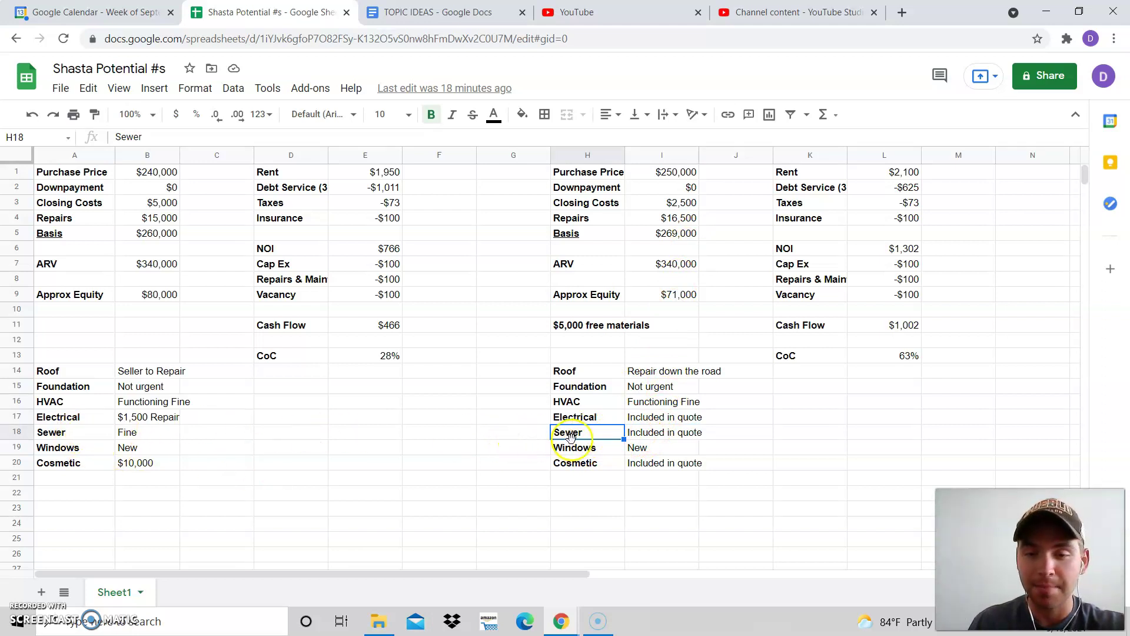
click(609, 424)
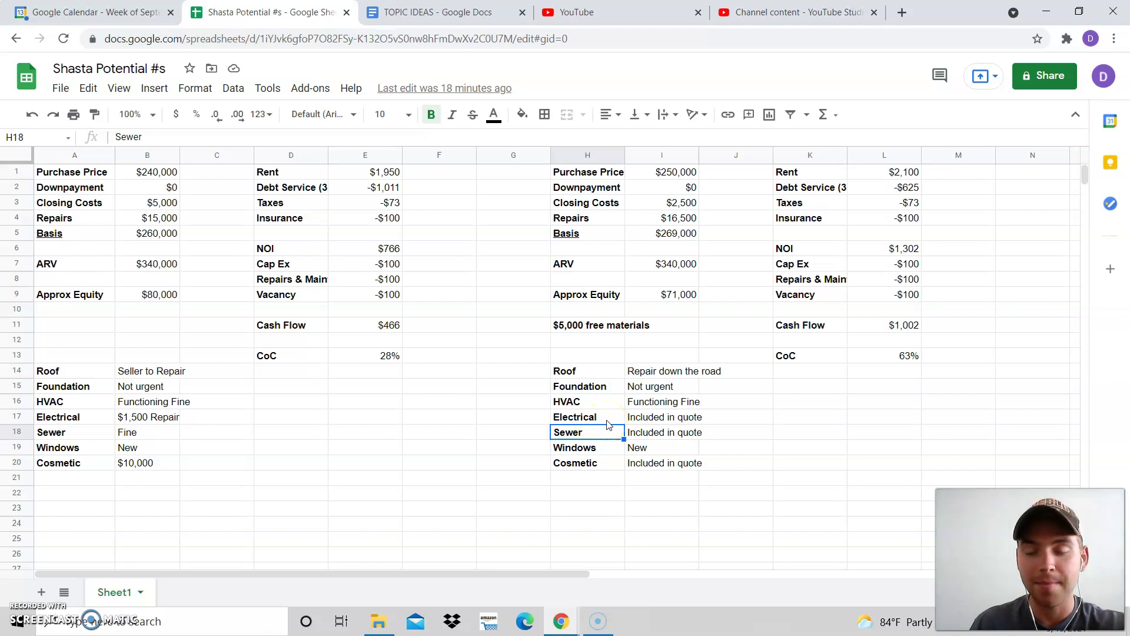
click(610, 437)
click(642, 432)
click(602, 442)
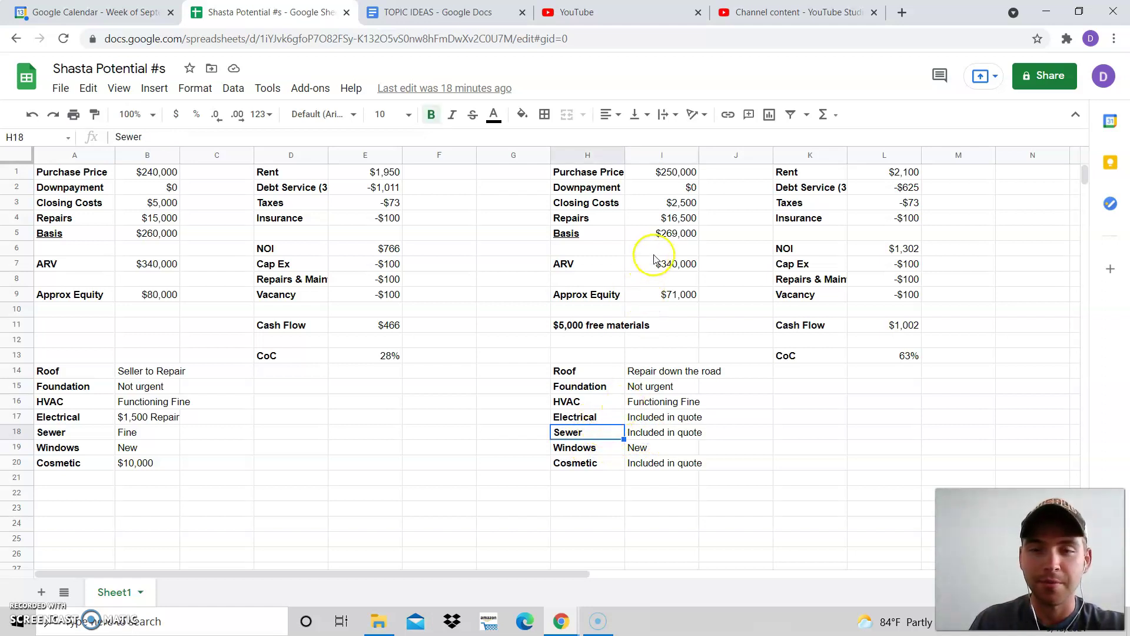
click(687, 221)
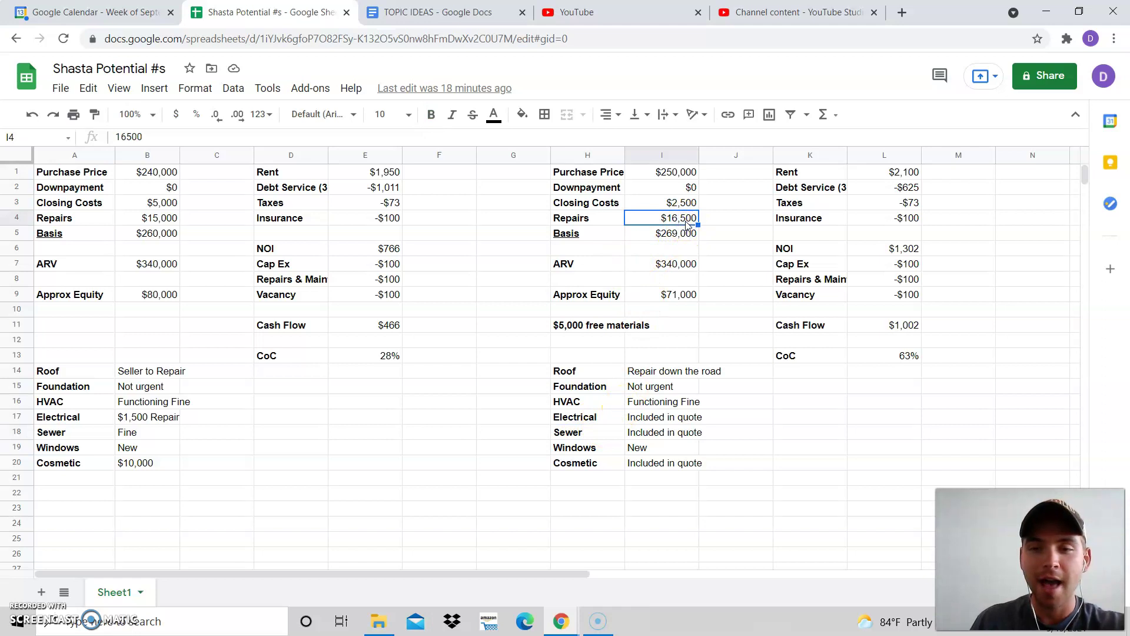
click(618, 435)
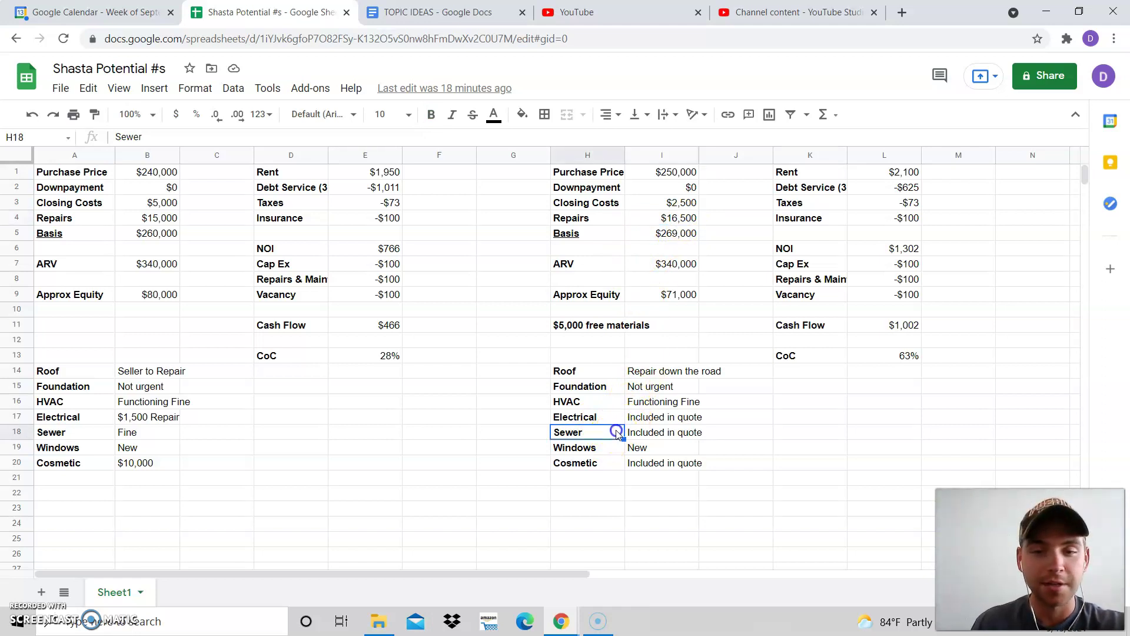
scroll(616, 434, down, 1)
click(662, 374)
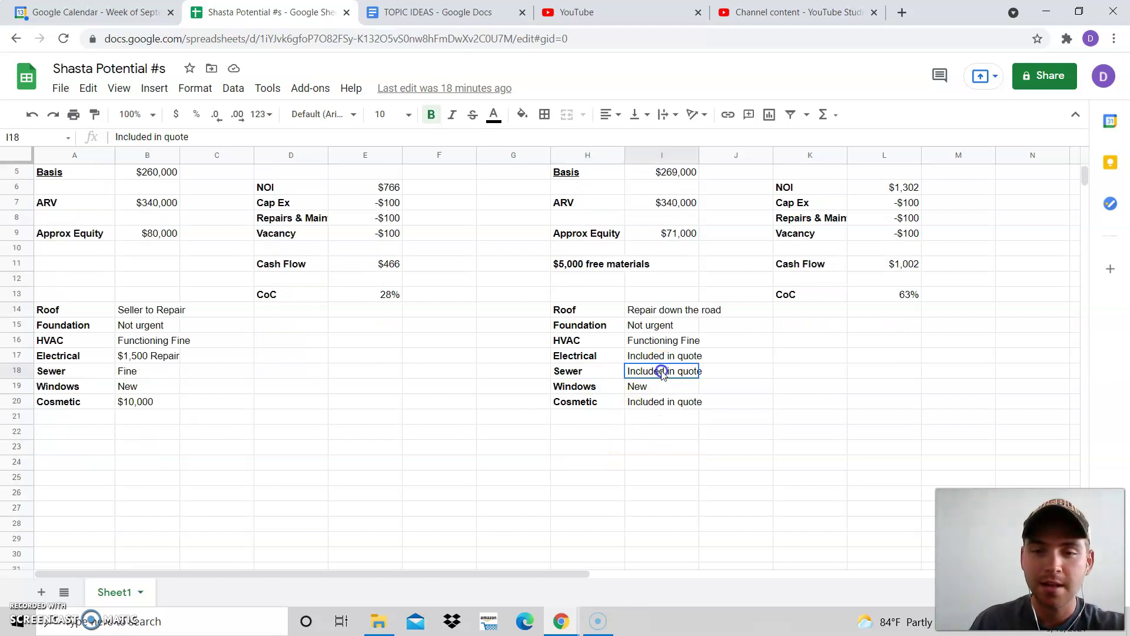
Step: Review the windows and cosmetic entries in rows 19 and 20 of the second analysis
click(611, 392)
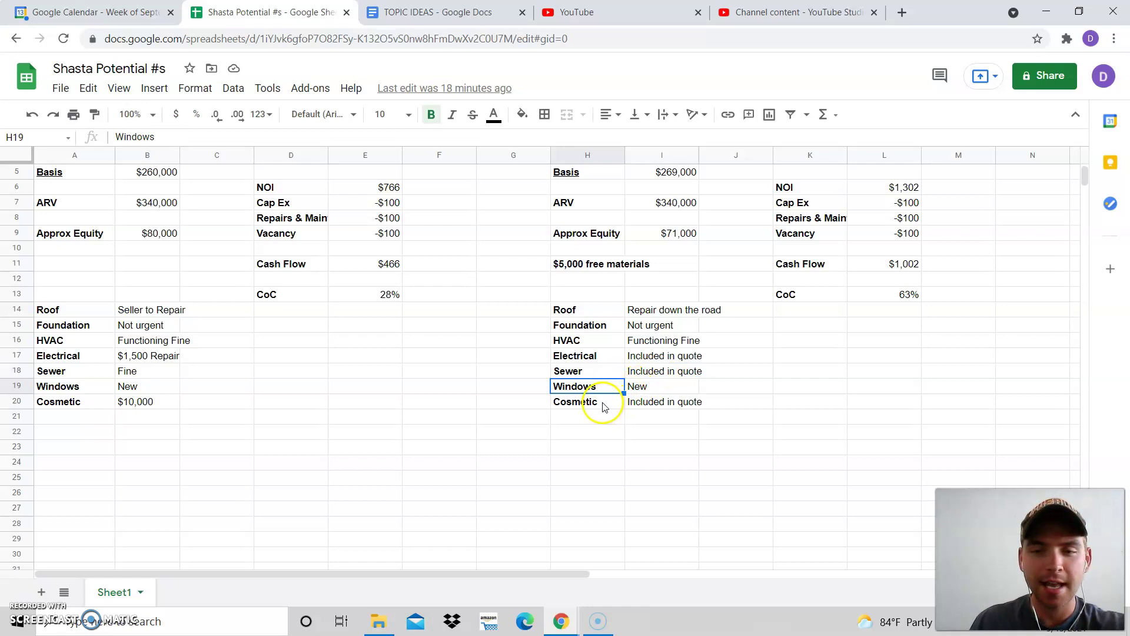
click(604, 406)
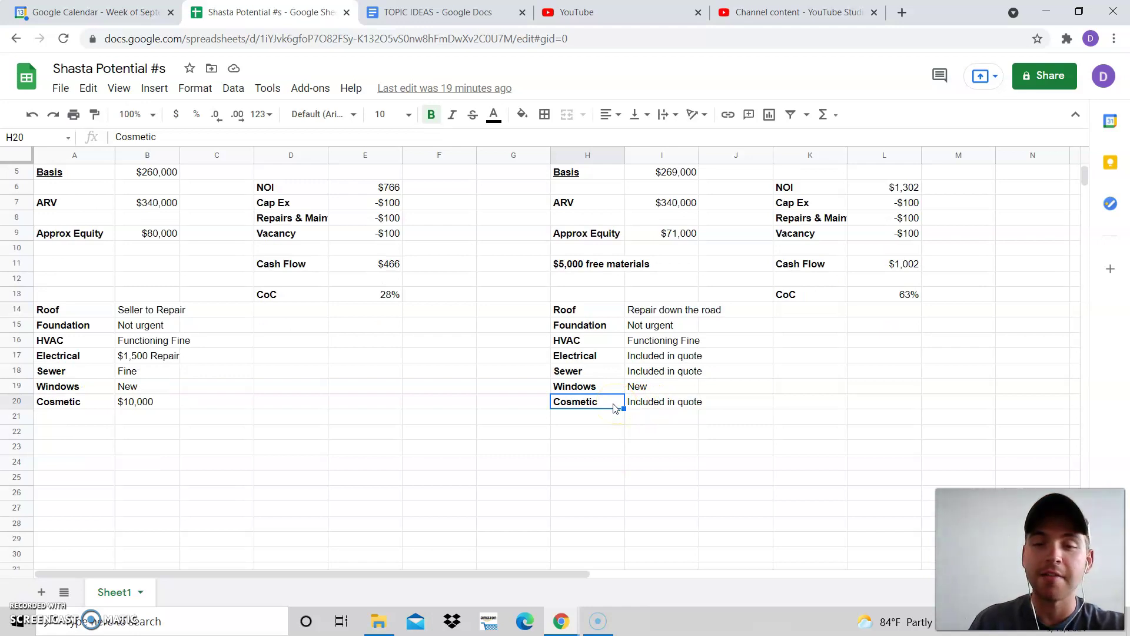
click(636, 397)
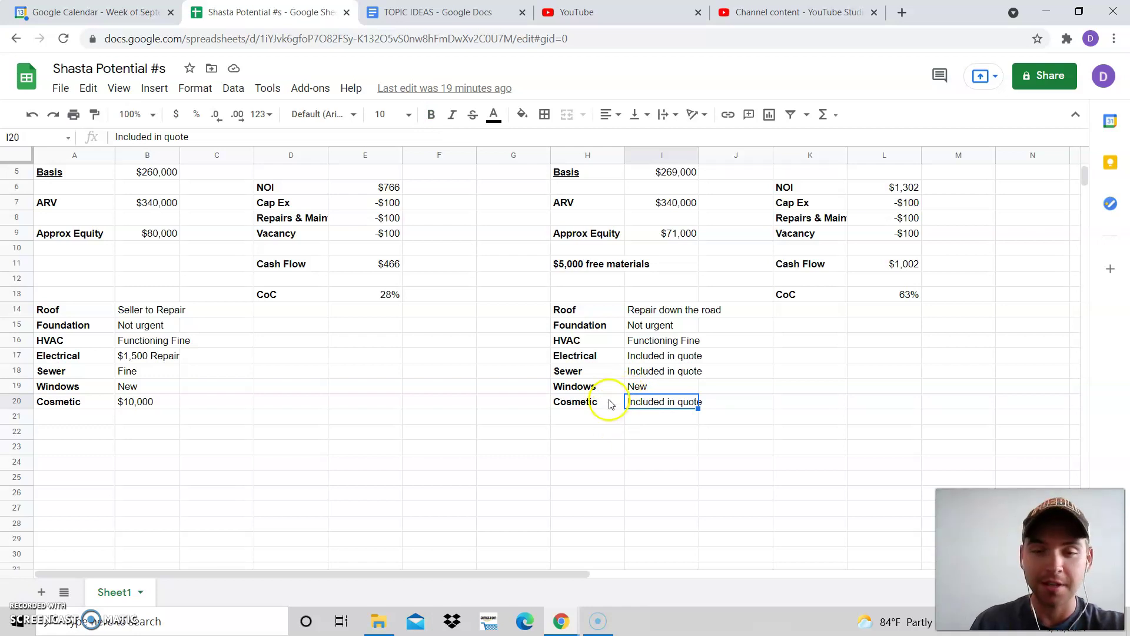
Step: Examine the rent amount in L1 of the second analysis
scroll(610, 394, up, 2)
click(898, 172)
scroll(725, 331, down, 2)
scroll(724, 328, up, 2)
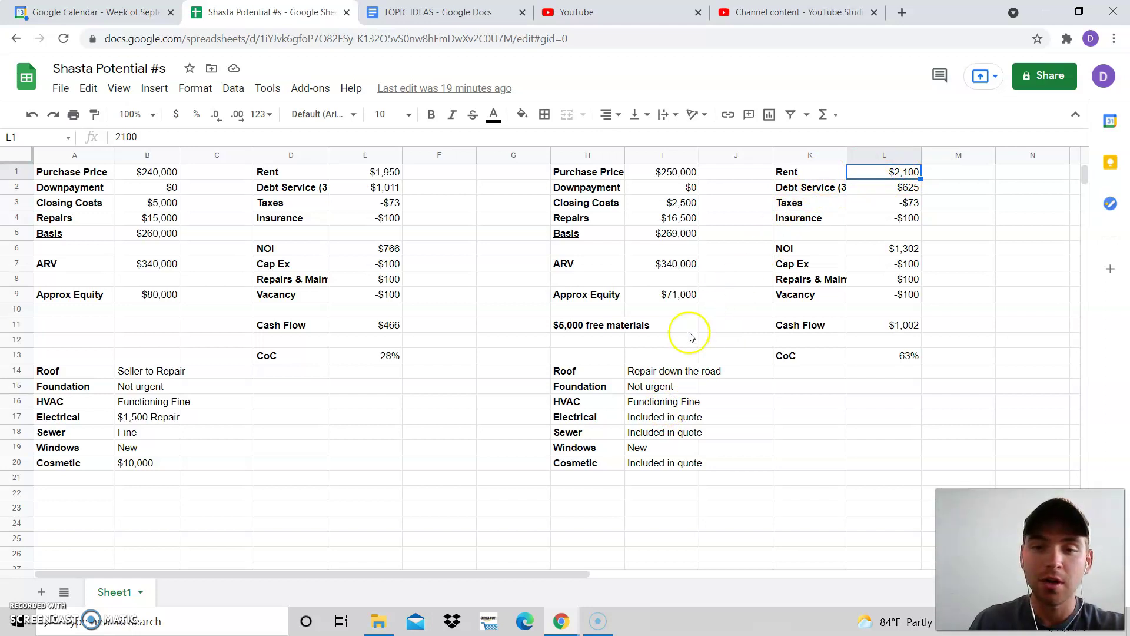
Step: Revisit the HVAC note in I16 and the electrical and windows entries in column H
click(653, 401)
scroll(651, 399, down, 1)
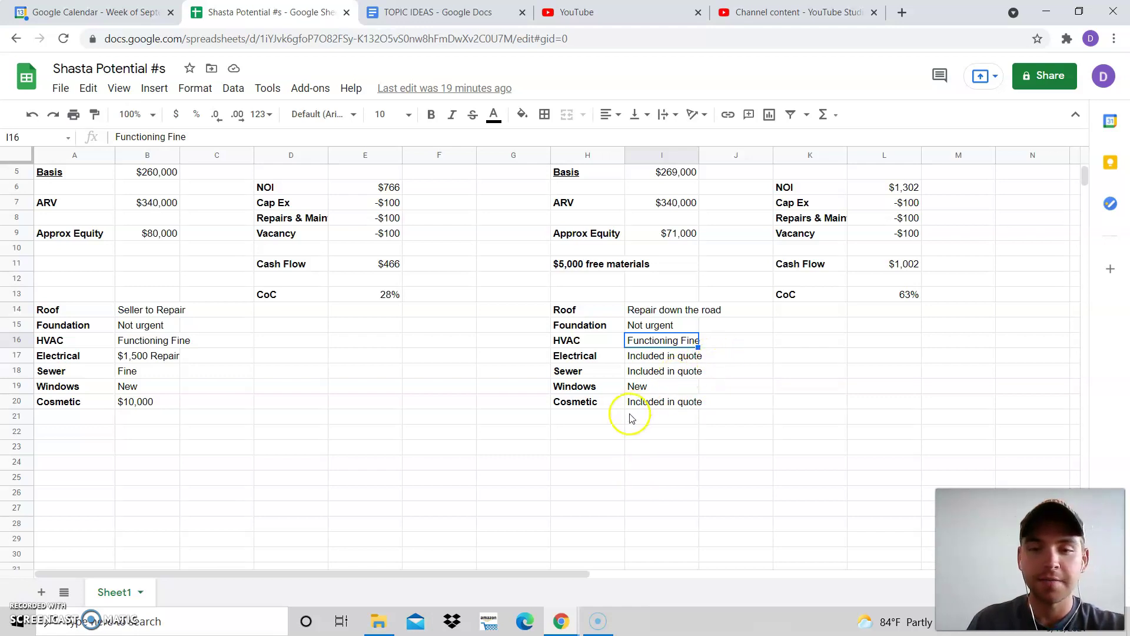
click(610, 355)
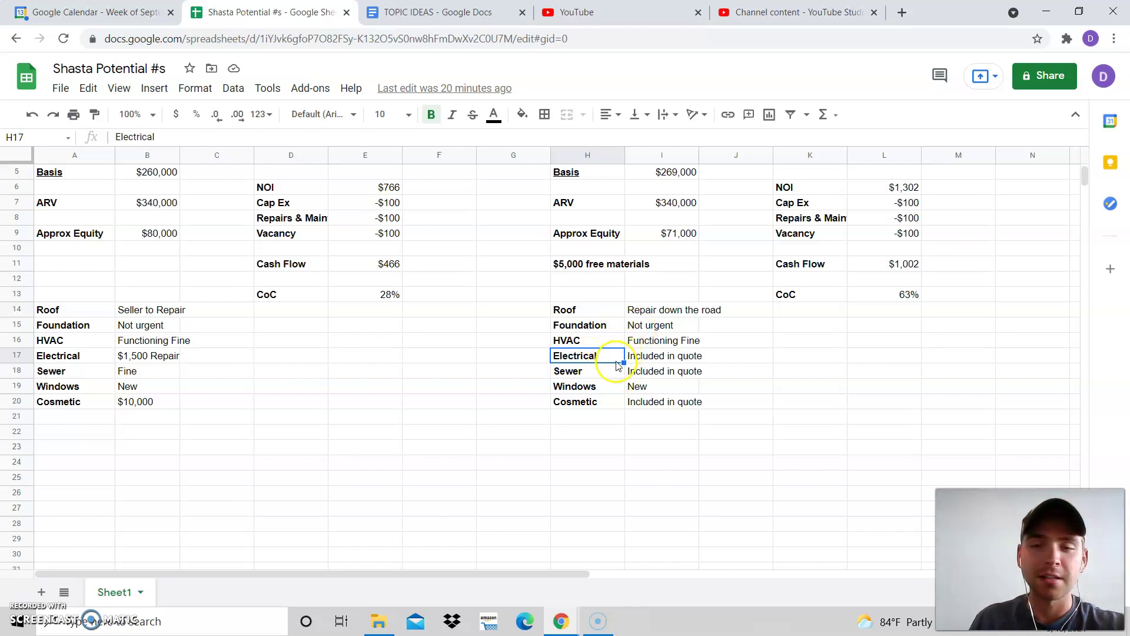
click(607, 391)
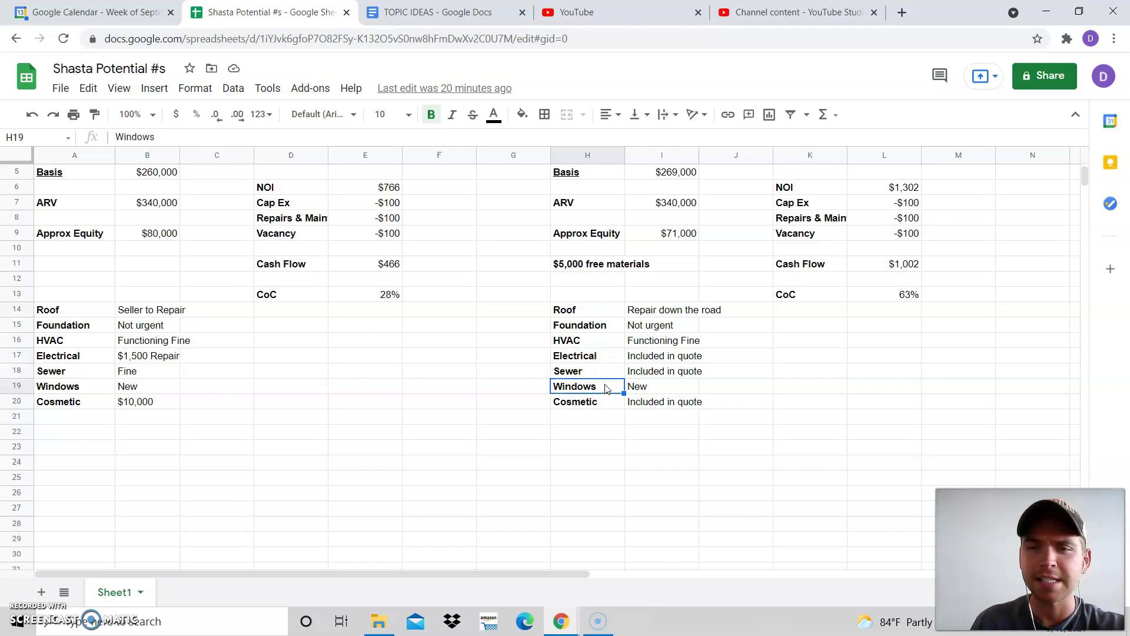
Step: Review the repairs amount in I4 and the debt service and rent amounts in L2 and L1 of the second analysis
scroll(607, 391, up, 2)
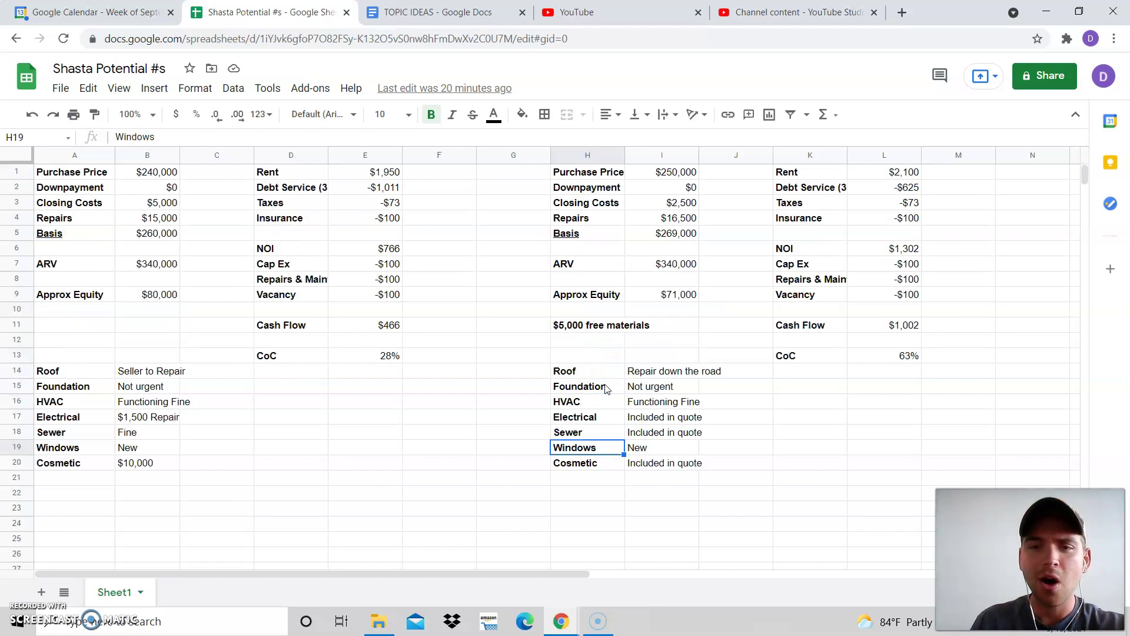
click(680, 219)
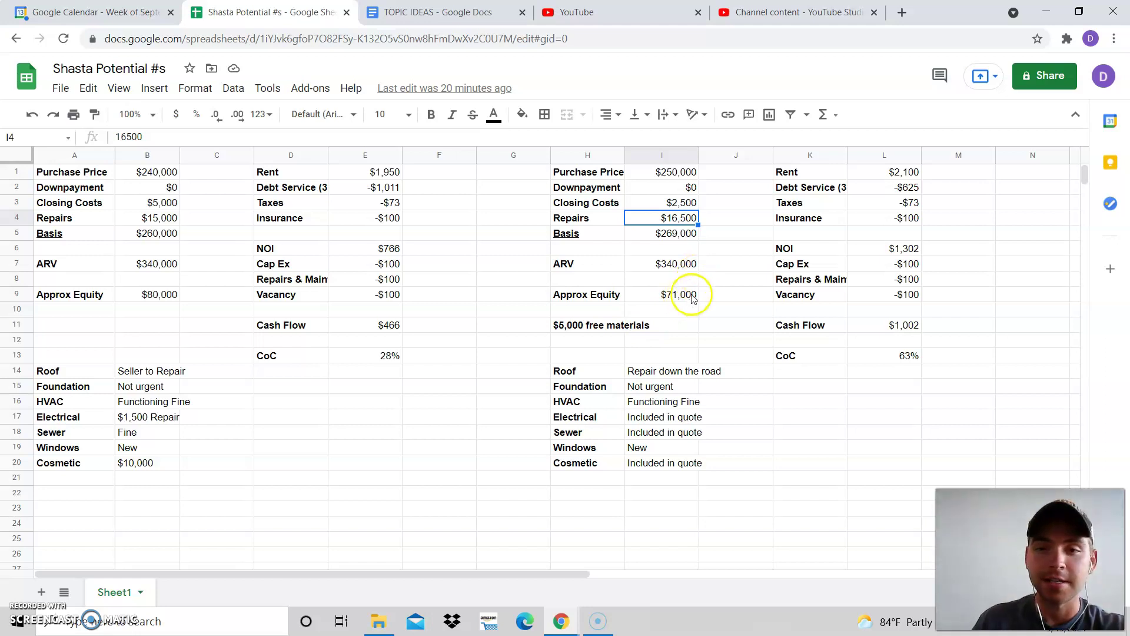
click(915, 190)
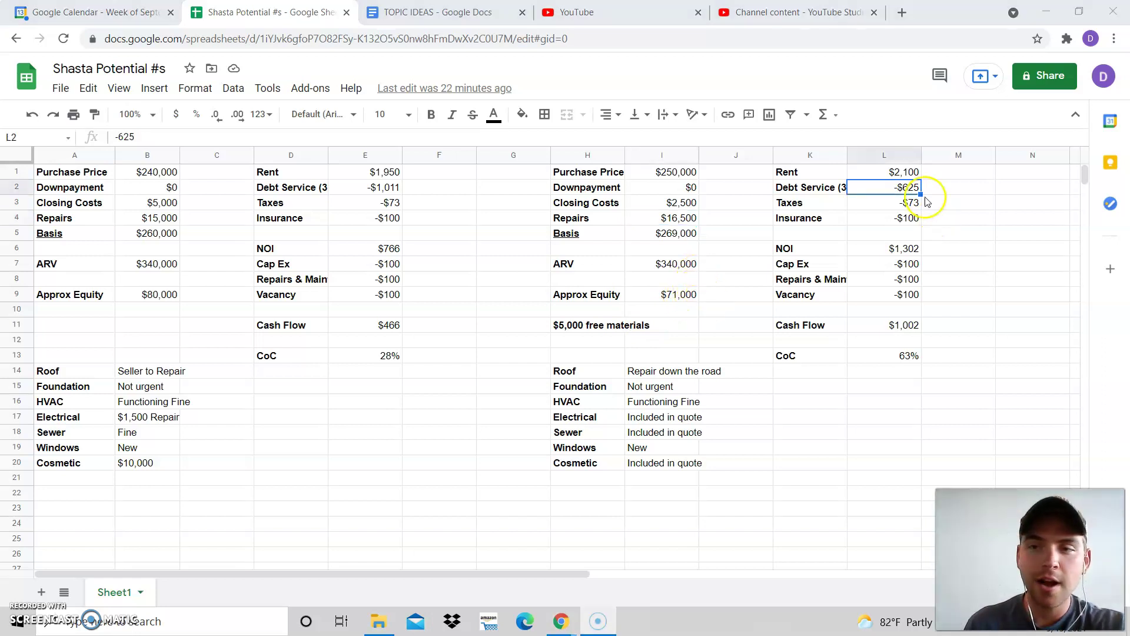
click(871, 172)
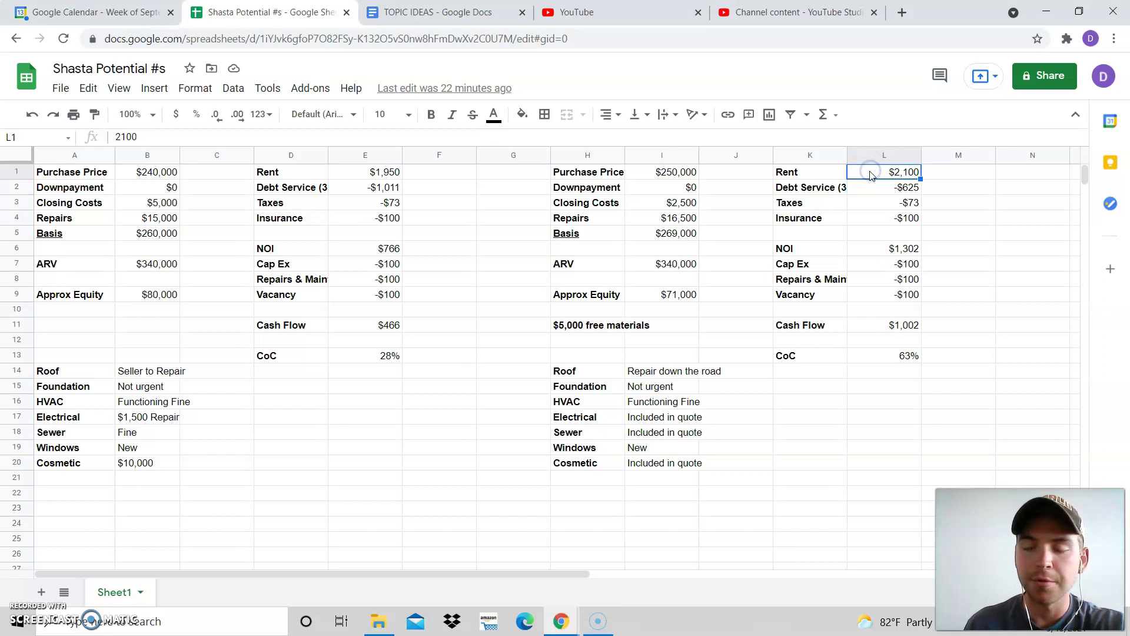
click(913, 178)
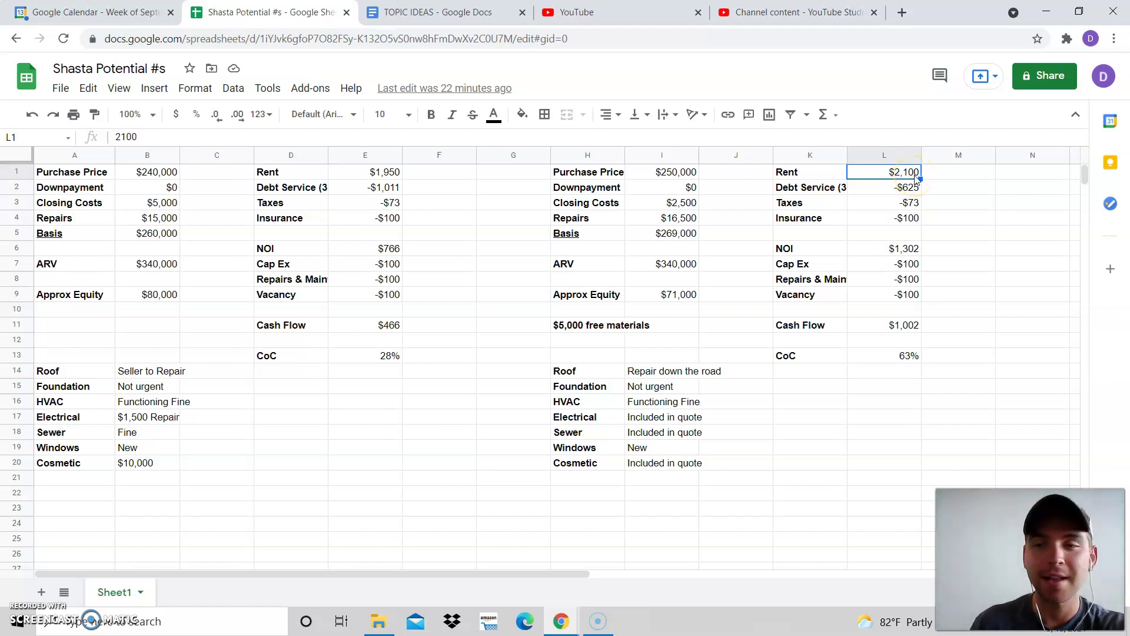
Step: Compare the debt service in L2 with the first deal's in E2, and read the full loan terms in K2
click(908, 188)
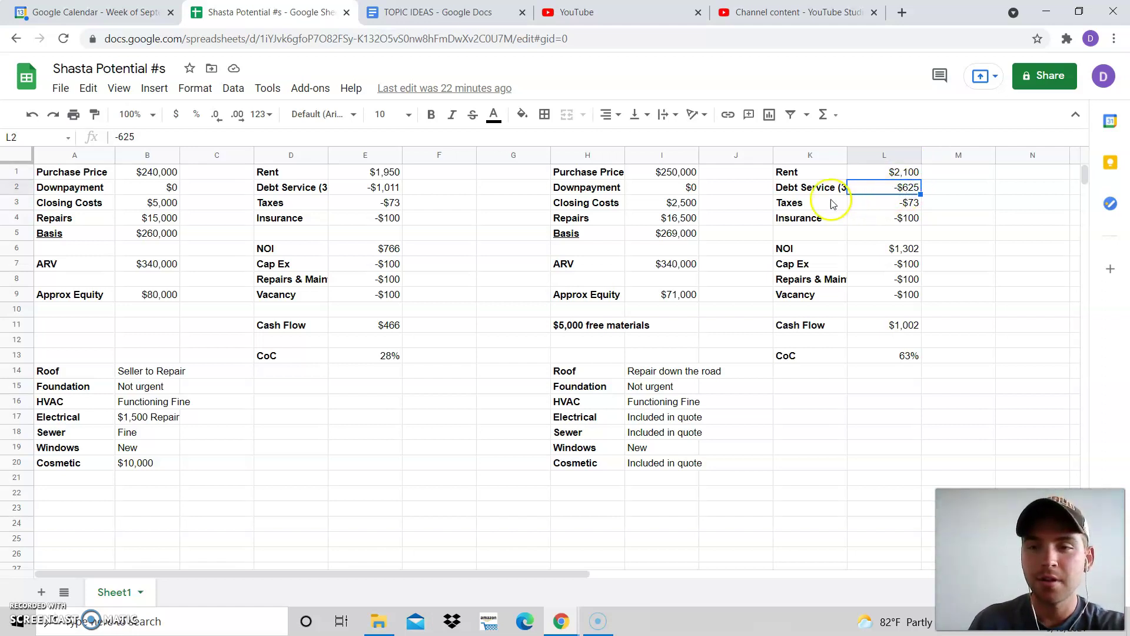
click(392, 188)
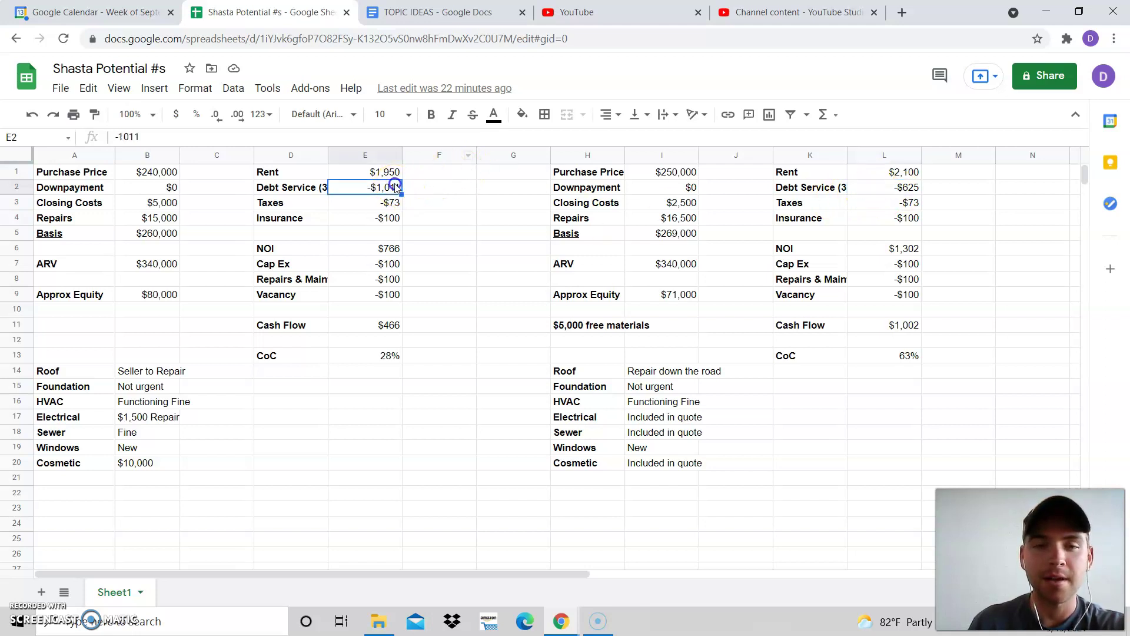
click(825, 188)
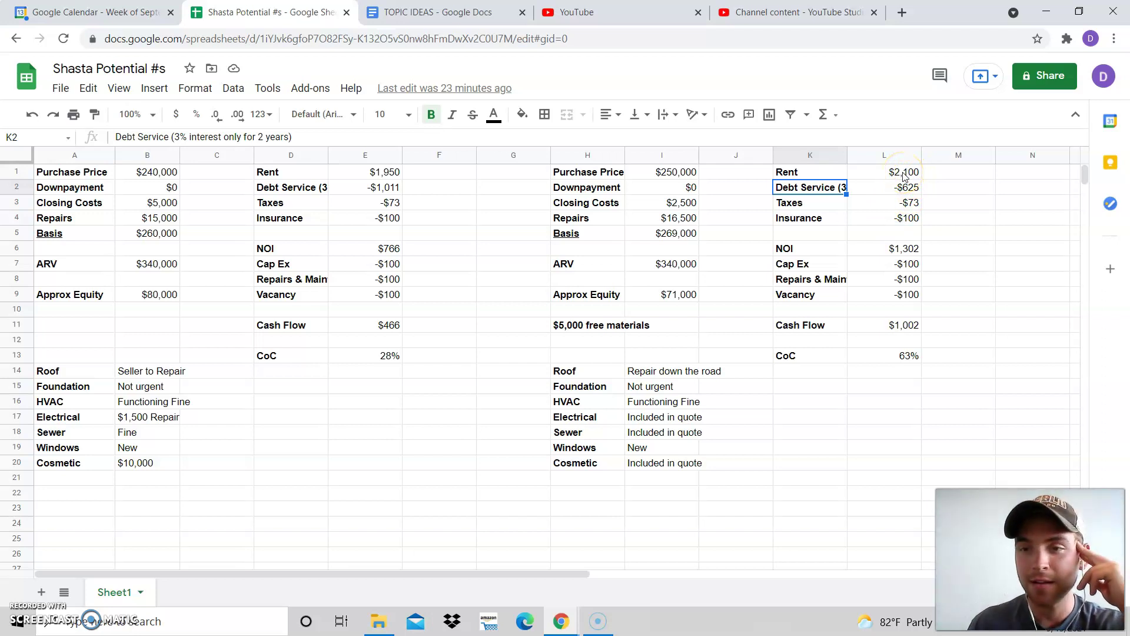
Step: Examine the second deal's cash flow in L11 alongside the roof entry in H14
click(911, 326)
click(925, 329)
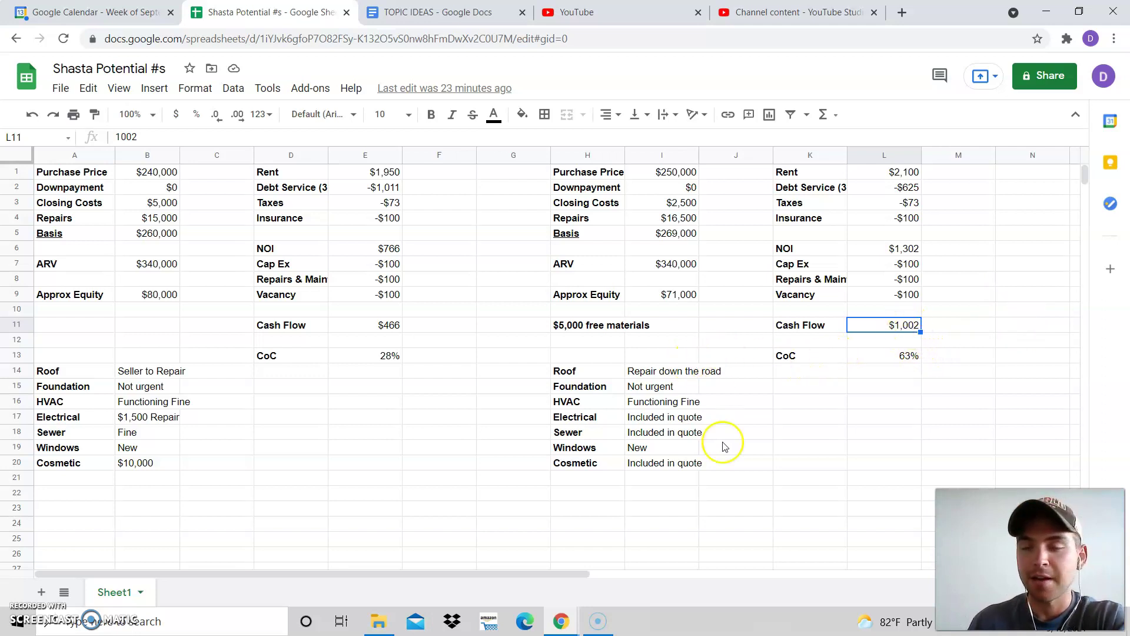
click(613, 378)
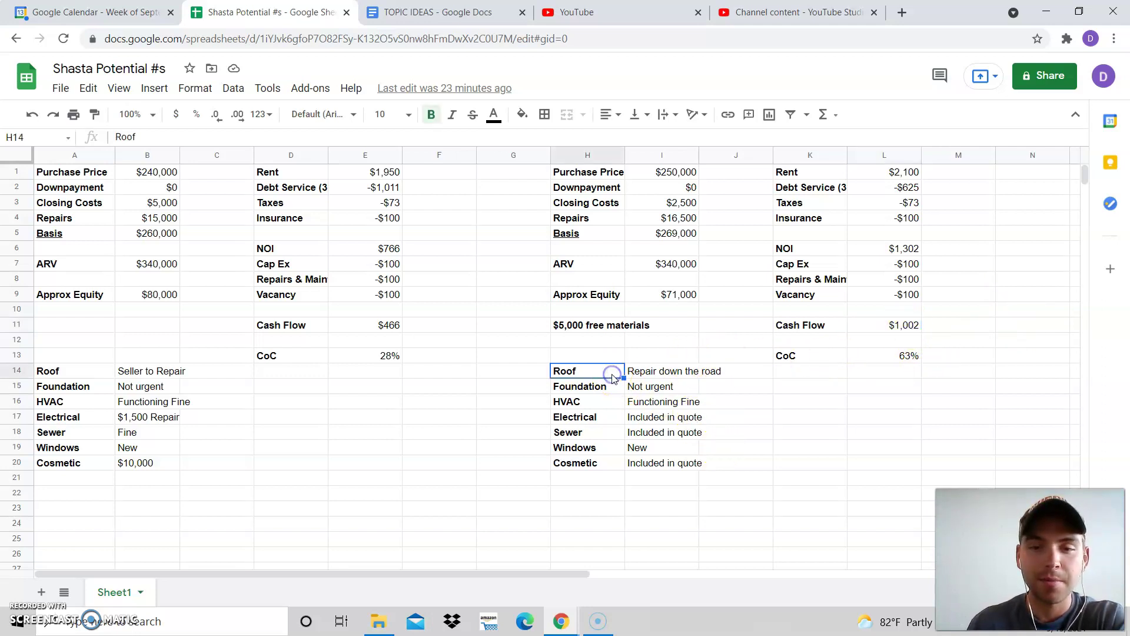
click(901, 327)
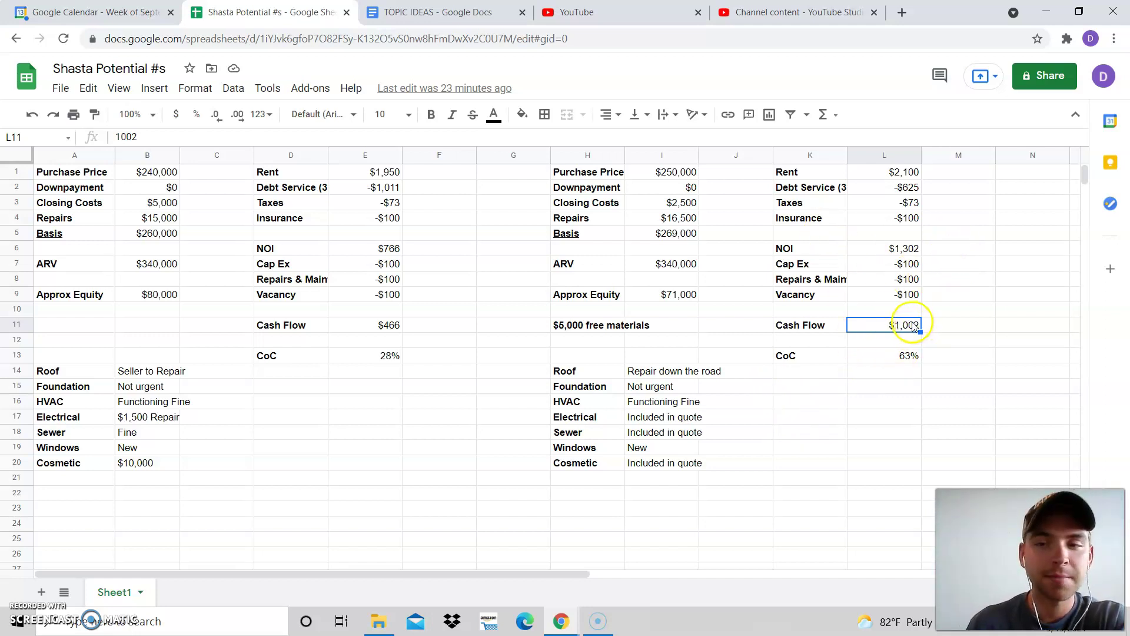
Step: Check the CoC return in L13 against the roof and foundation entries in H14 and H15
click(906, 355)
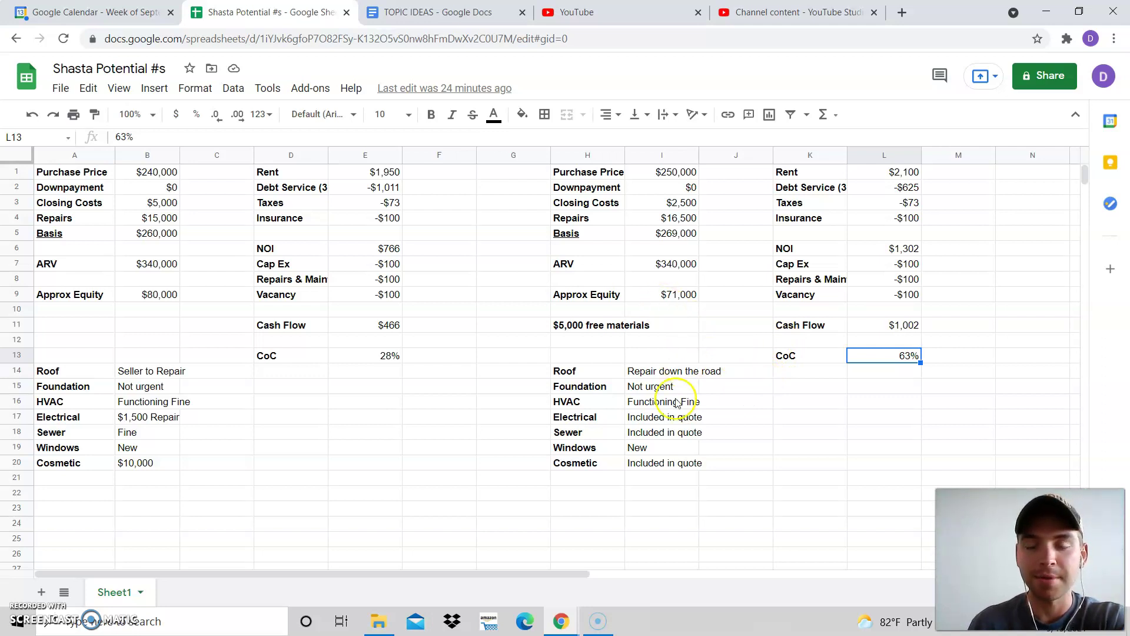
click(602, 372)
click(594, 391)
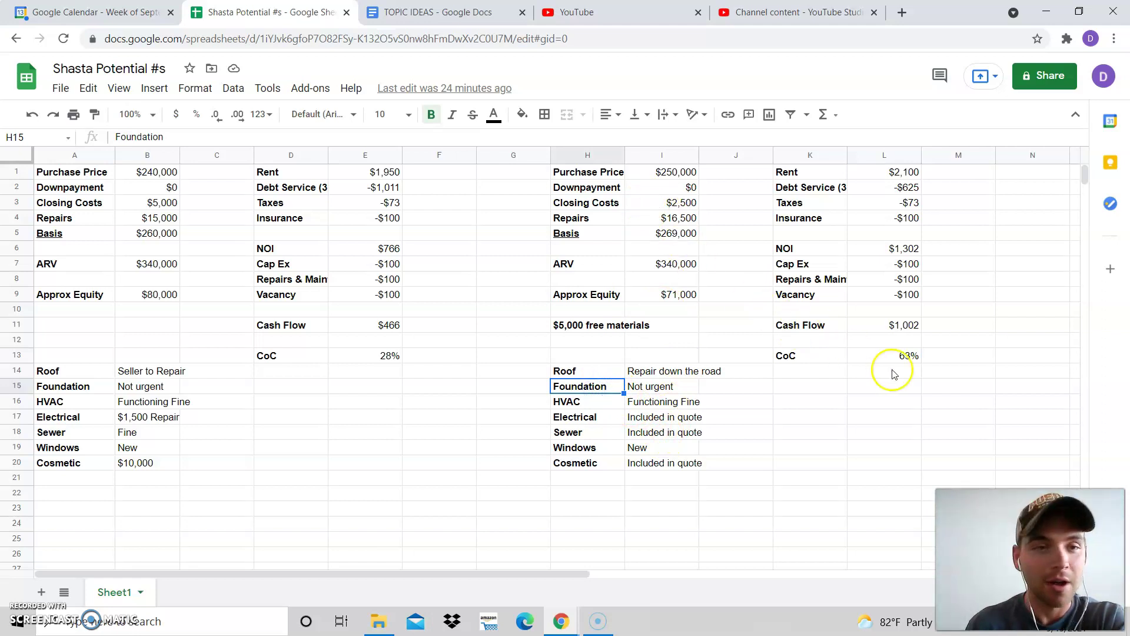